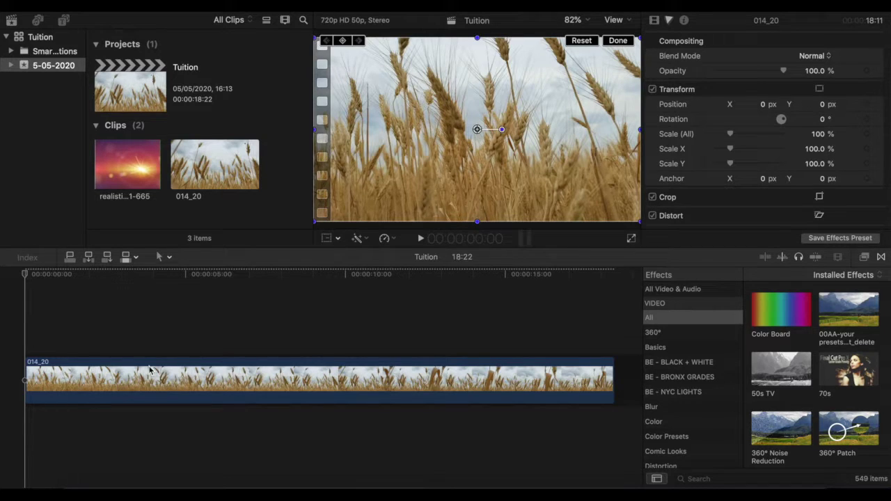
- Play the wheat field clip in the timeline, then stop playback
click(21, 315)
key(space)
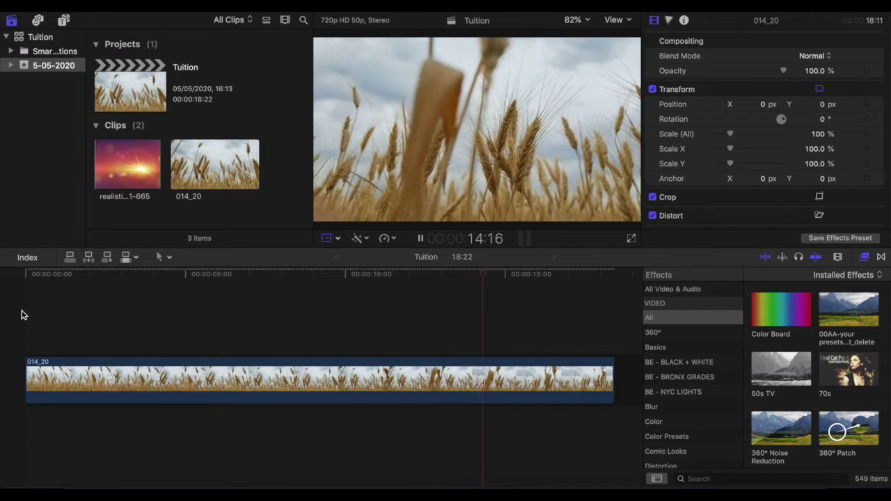
key(shift+t)
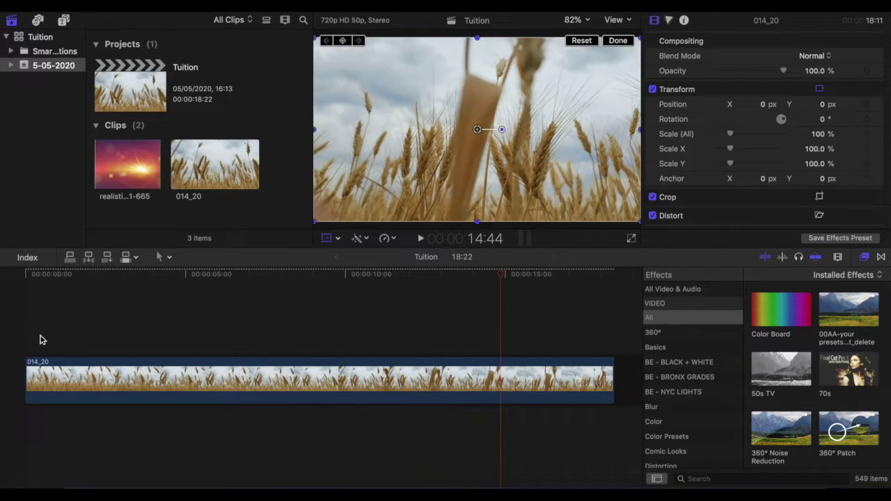
- Return the playhead to the first frame, then select and deselect the wheat field clip
click(37, 335)
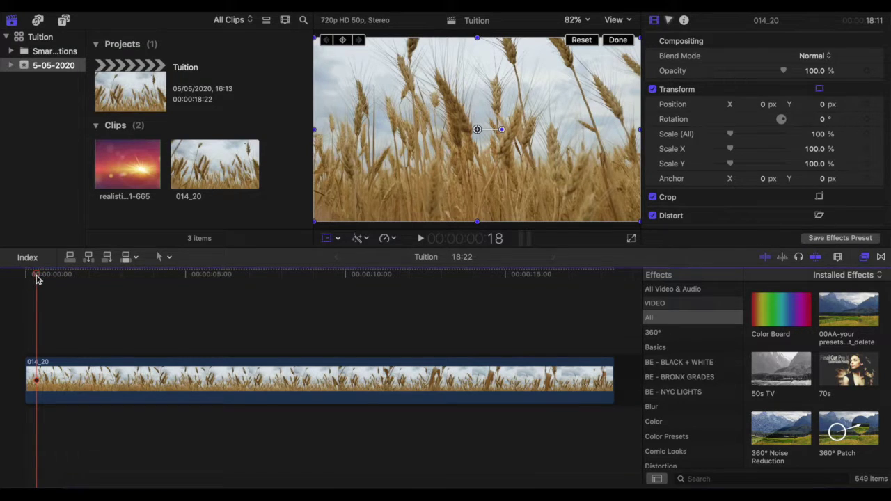
drag(38, 277, 24, 278)
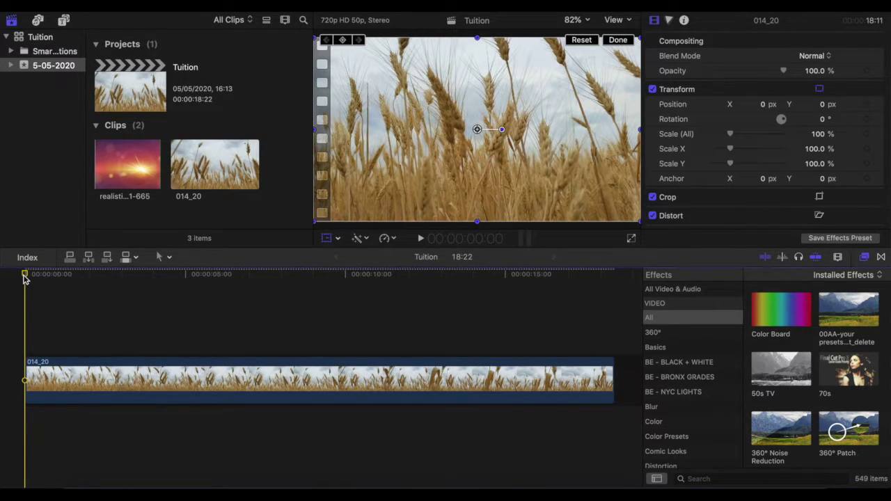
click(92, 335)
click(101, 367)
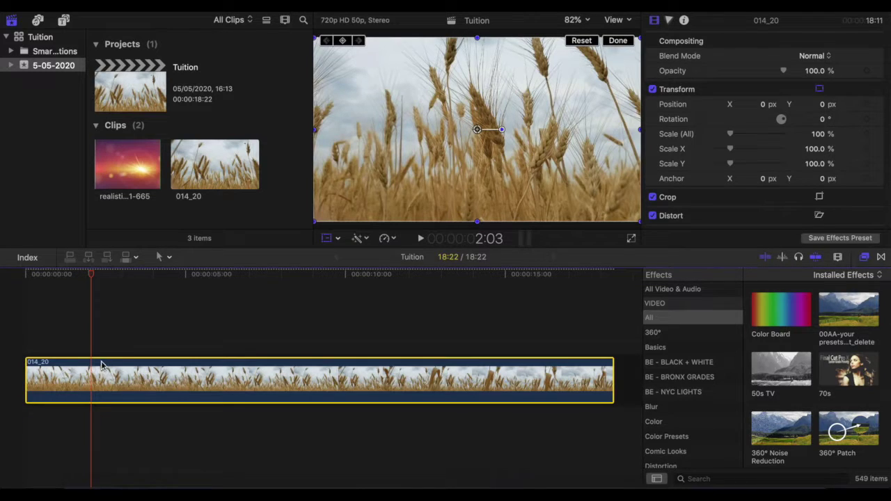
click(56, 302)
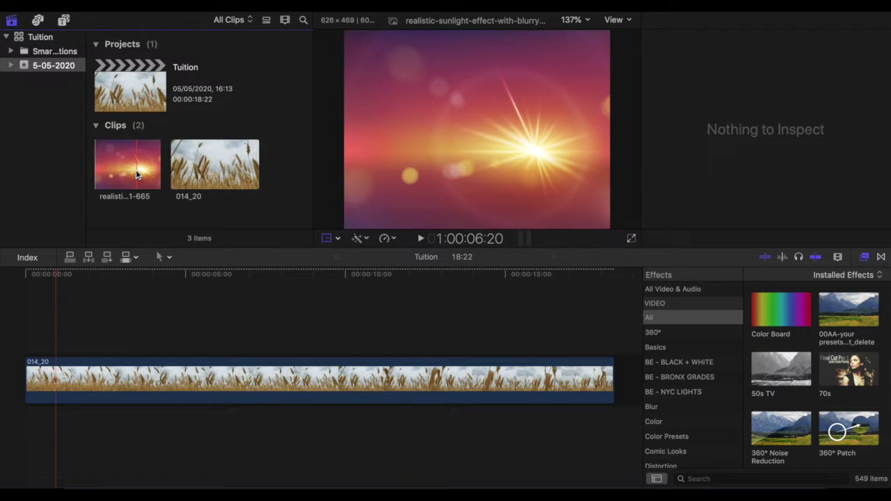
- Connect the realistic-sunlight-effect clip above the wheat clip and extend it to about 9:50
click(135, 170)
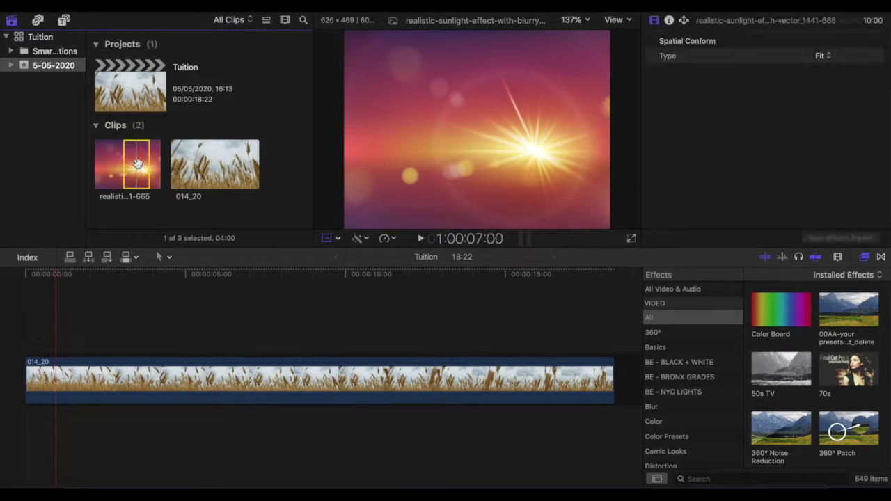
drag(136, 170, 10, 341)
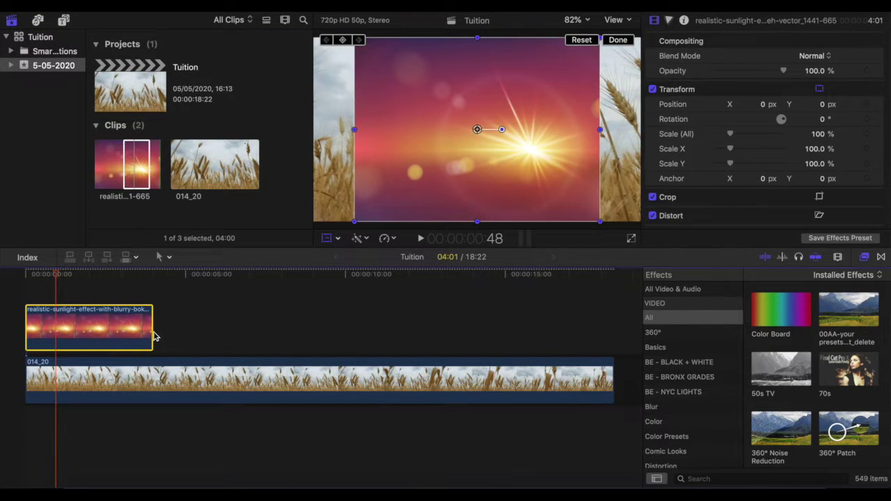
drag(151, 329, 341, 330)
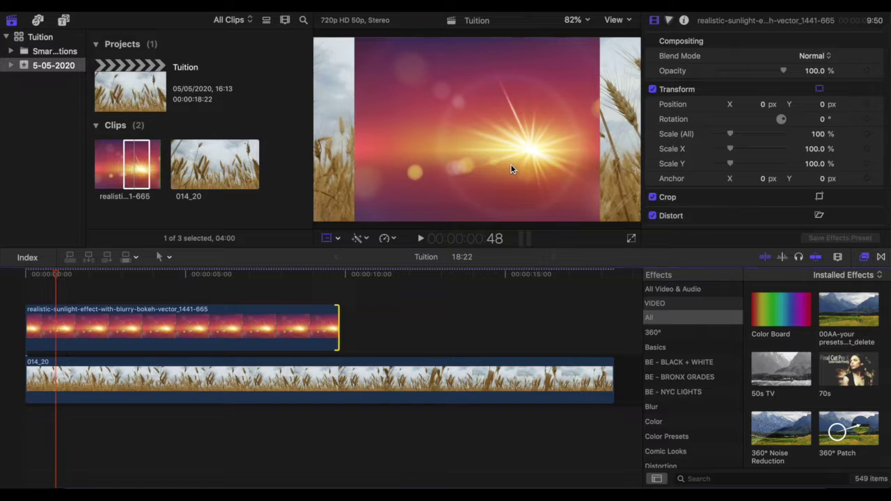
- Turn on the viewer's Transform controls for the selected sunlight clip
click(220, 339)
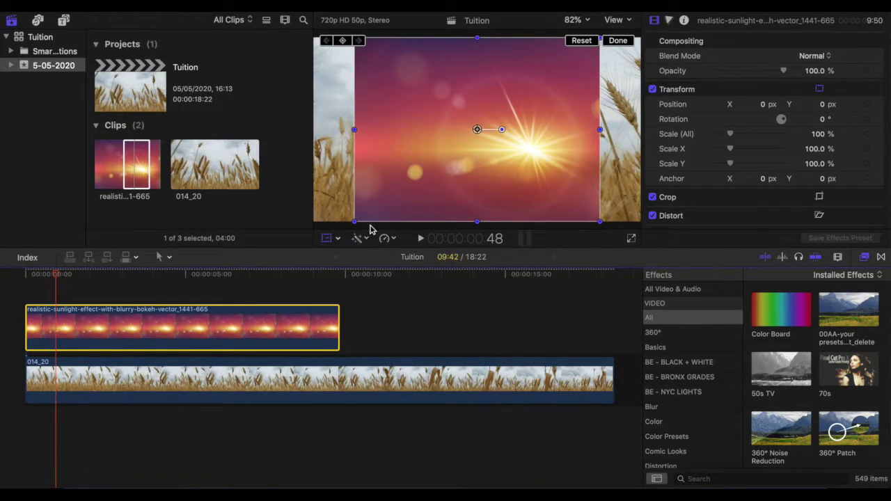
click(329, 239)
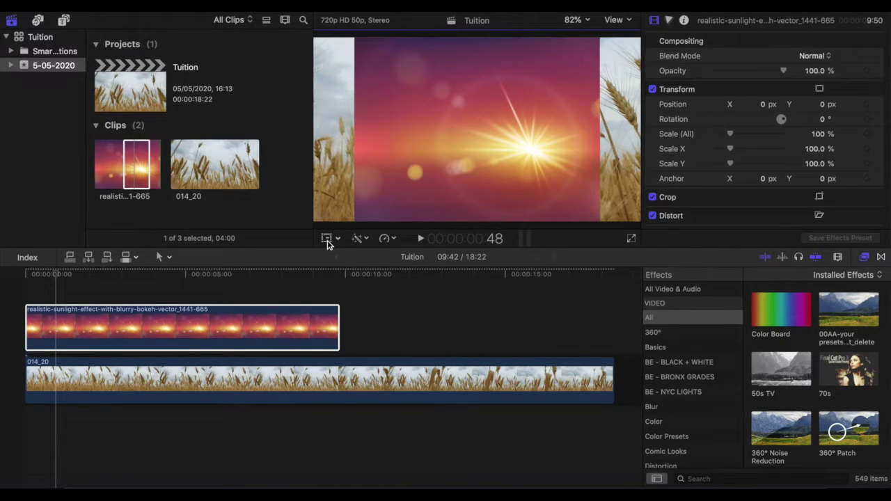
click(328, 243)
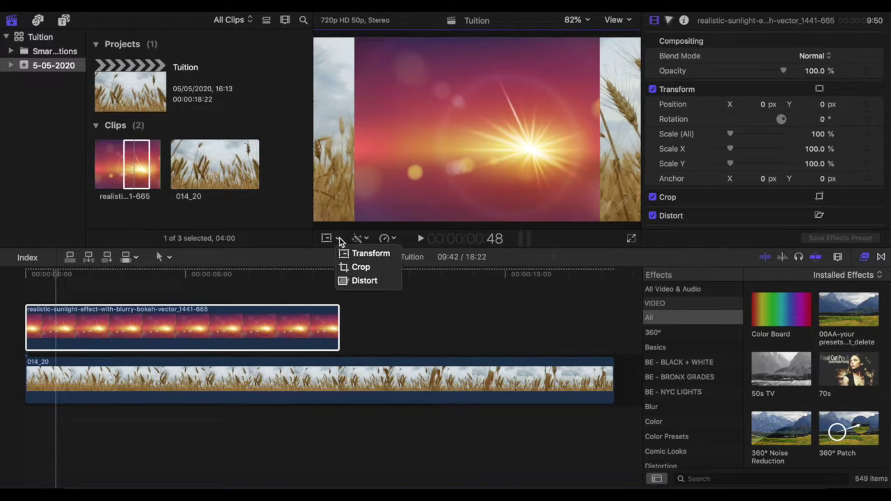
click(371, 254)
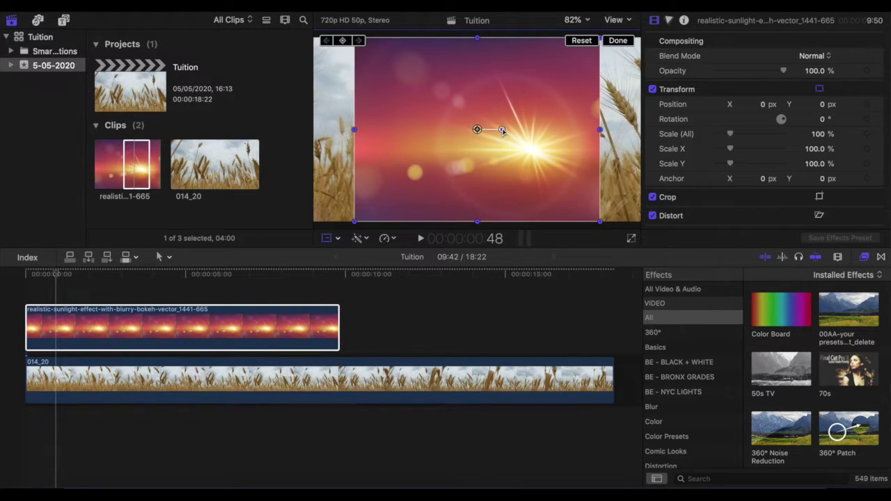
- Rotate the flare 23.1°, scale it to 327% and position it at X 22.7, Y 525.1 px
drag(502, 130, 609, 60)
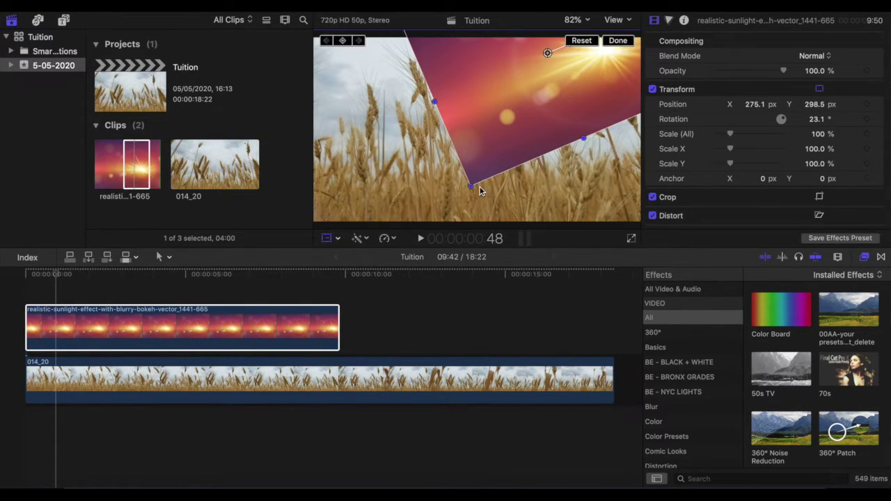
drag(472, 184, 436, 227)
drag(514, 139, 499, 151)
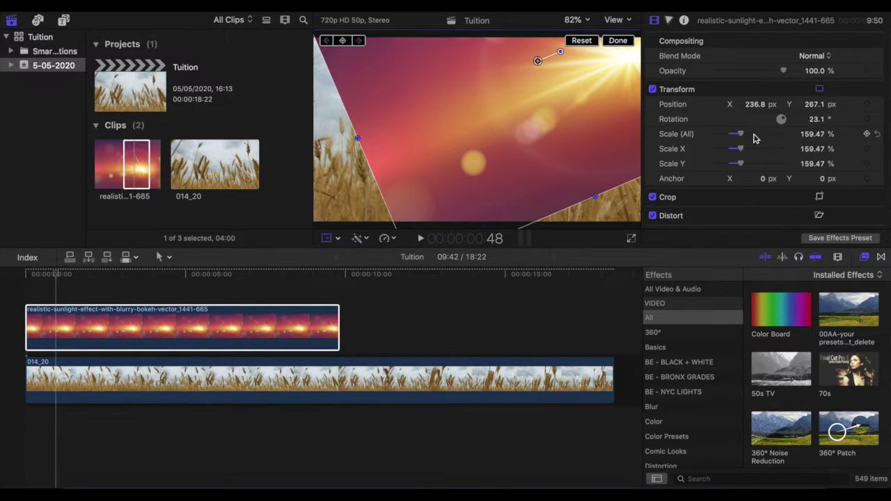
drag(743, 136, 772, 137)
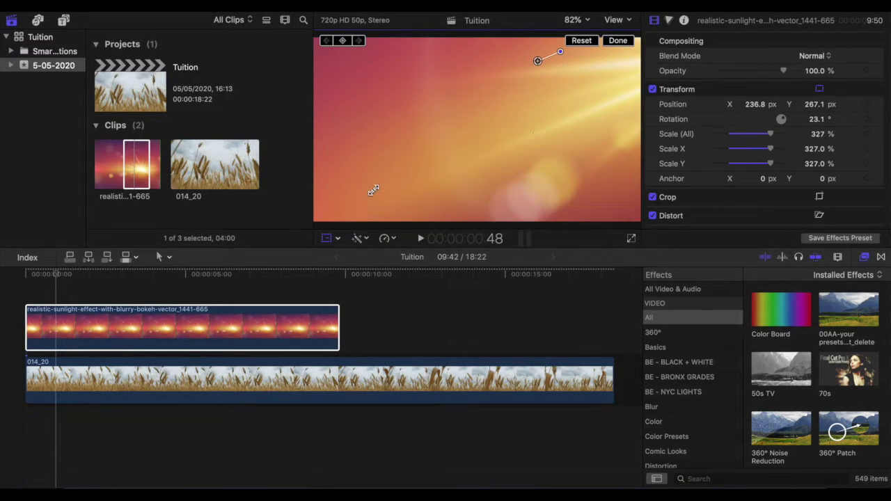
drag(498, 143, 450, 71)
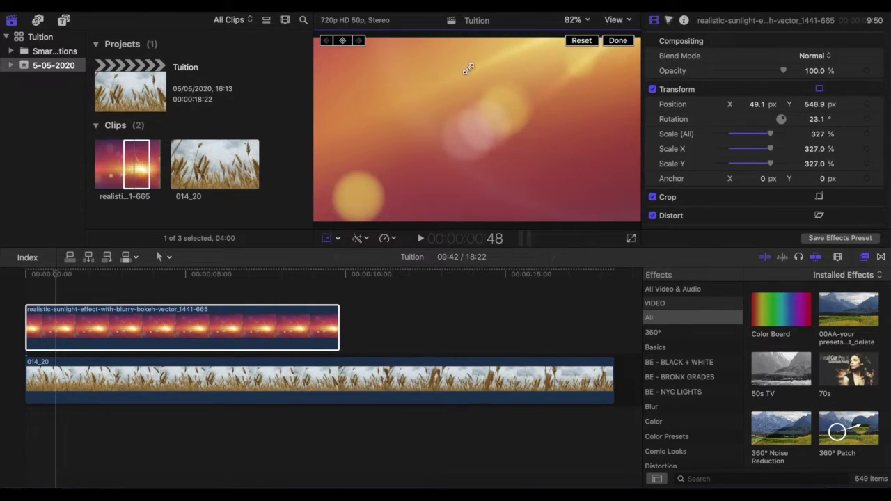
drag(569, 105, 561, 115)
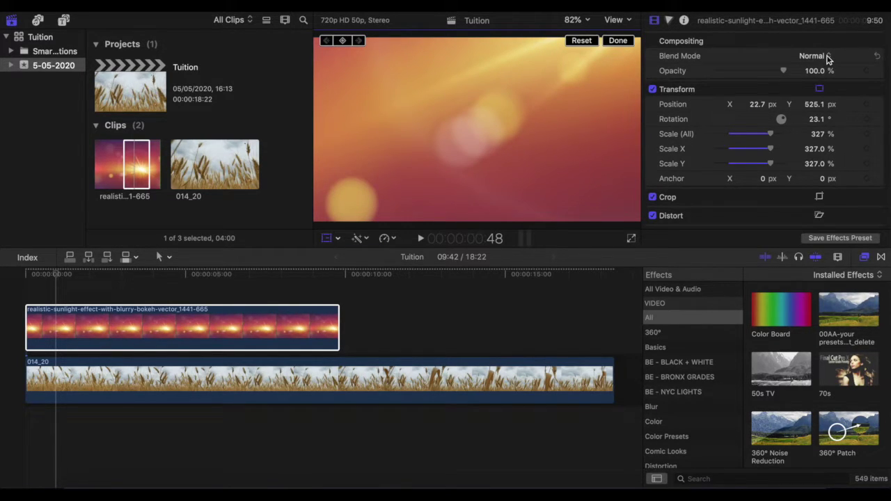
- Set the flare clip's blend mode to Screen and play the result from the start
click(827, 58)
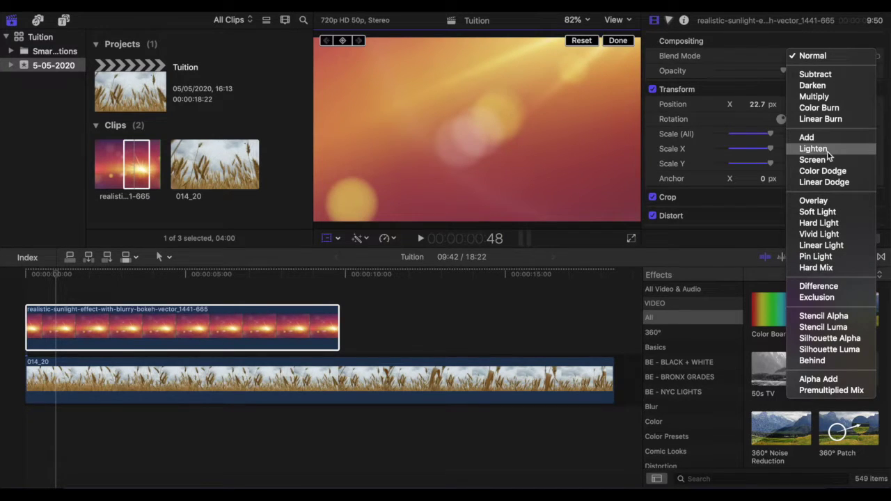
click(812, 161)
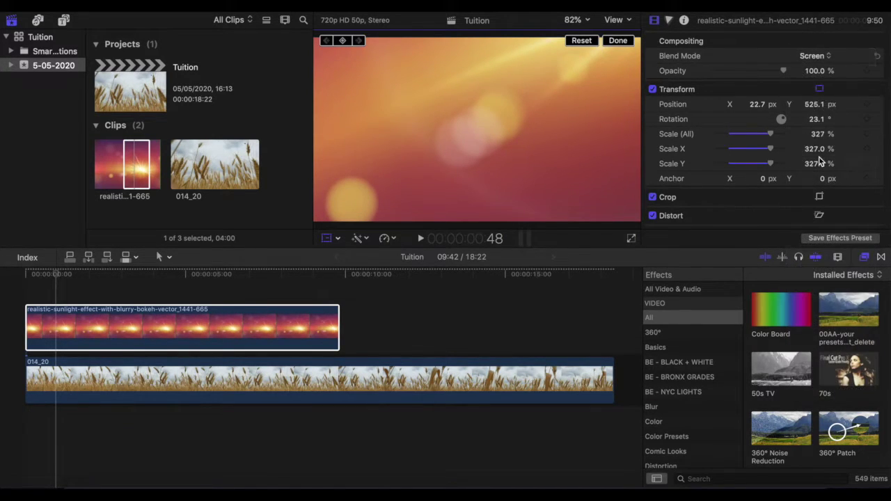
click(19, 297)
key(space)
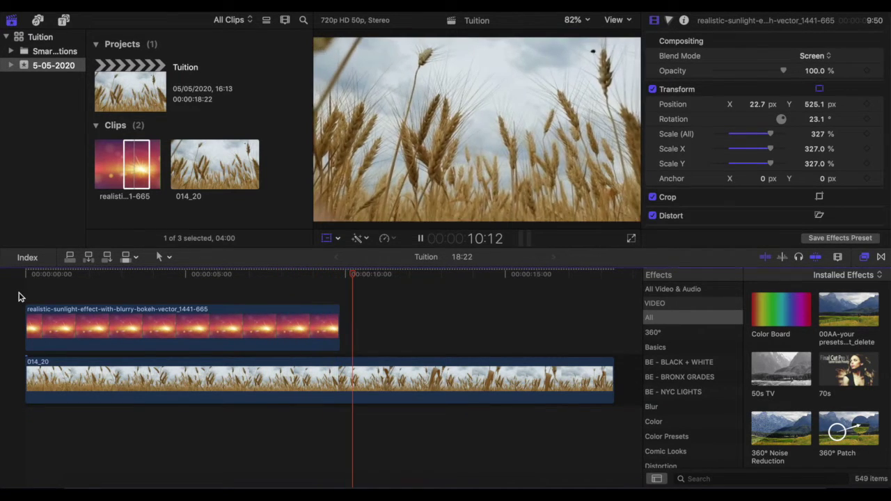
key(space)
click(320, 302)
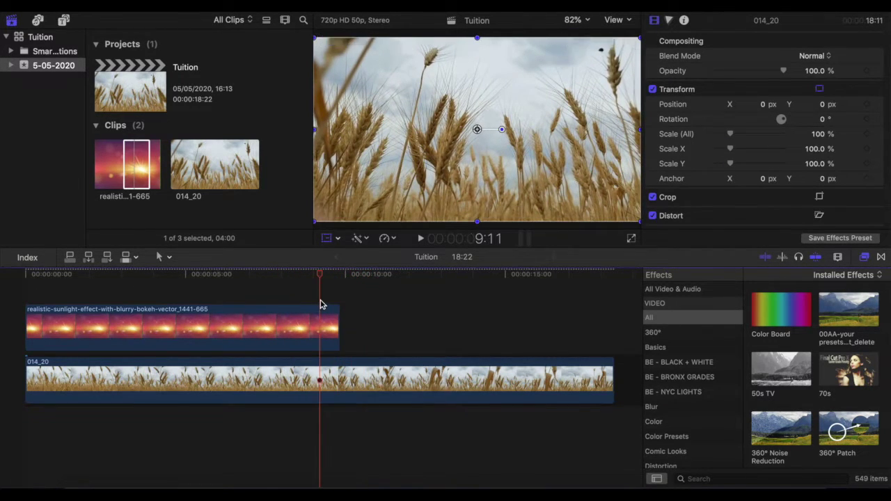
key(space)
key(space)
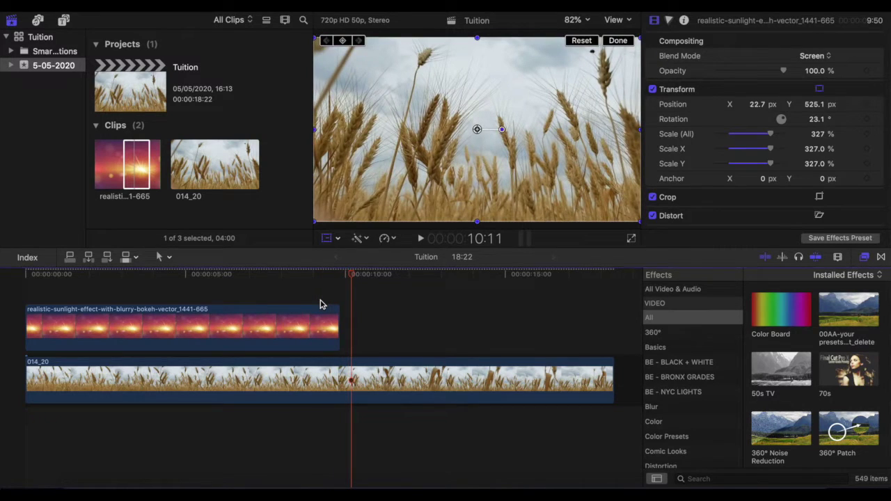
click(78, 295)
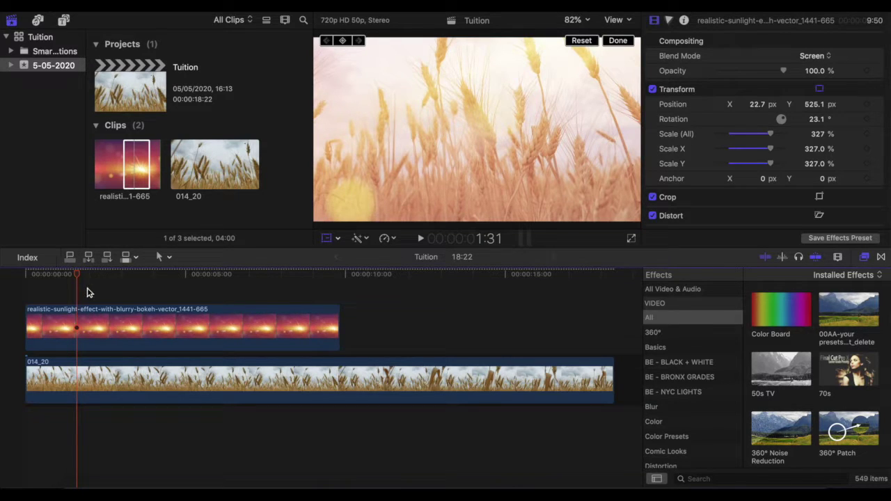
key(space)
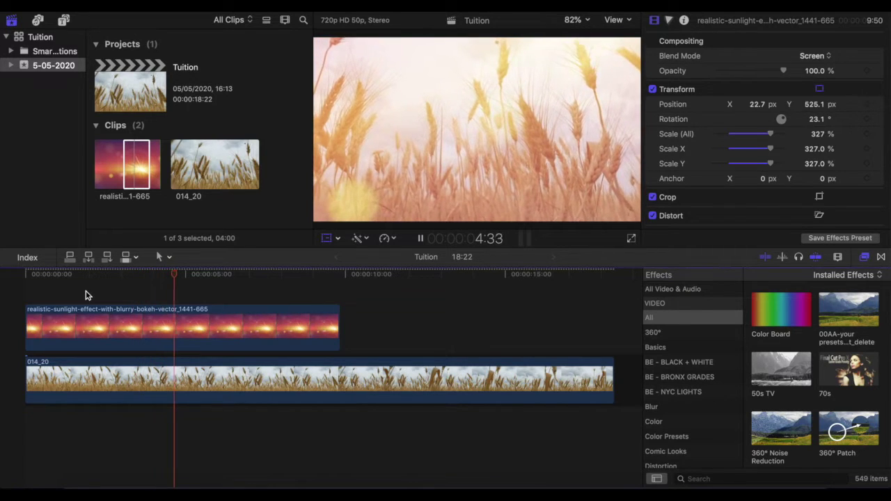
key(space)
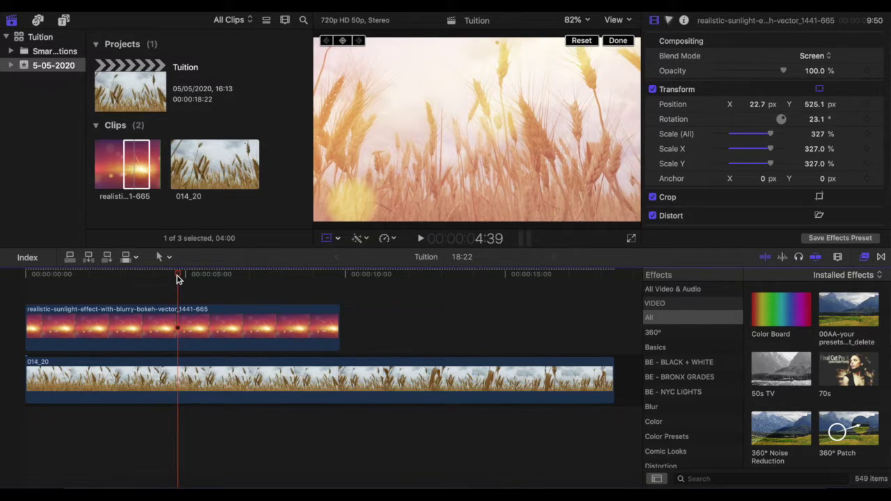
drag(177, 278, 54, 291)
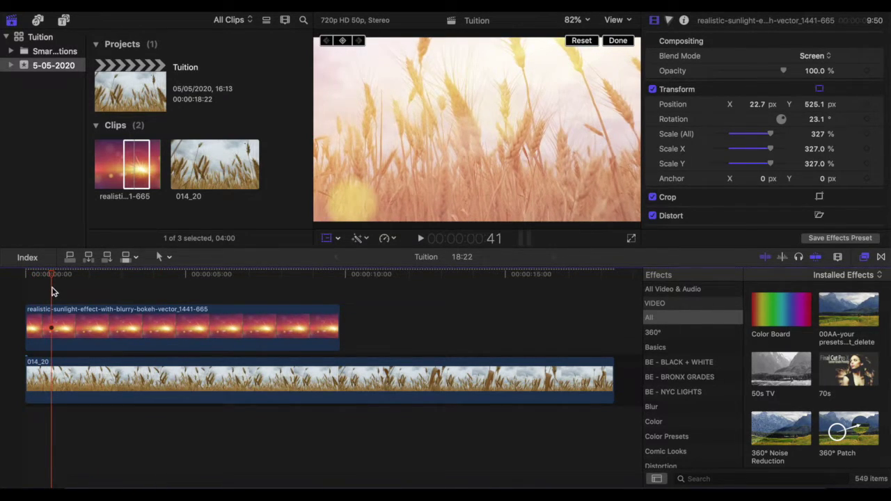
- Enable the Transform controls and record a starting position keyframe on the overlay
click(338, 238)
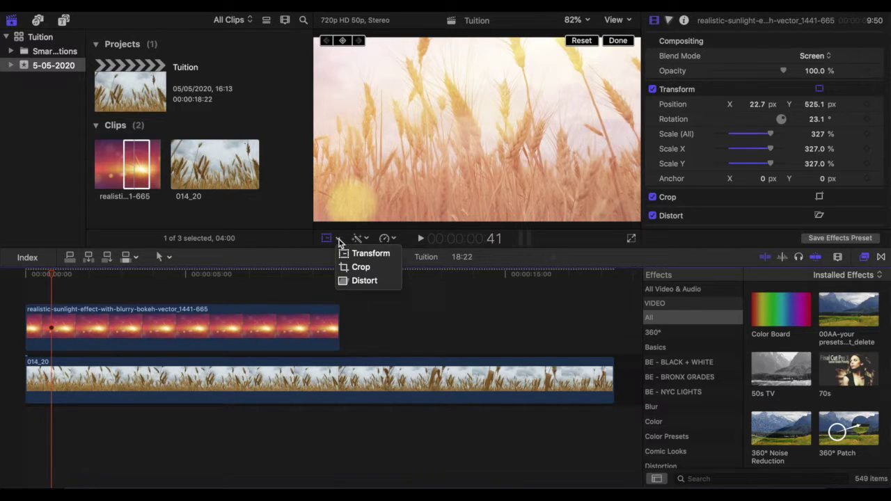
click(326, 241)
click(327, 240)
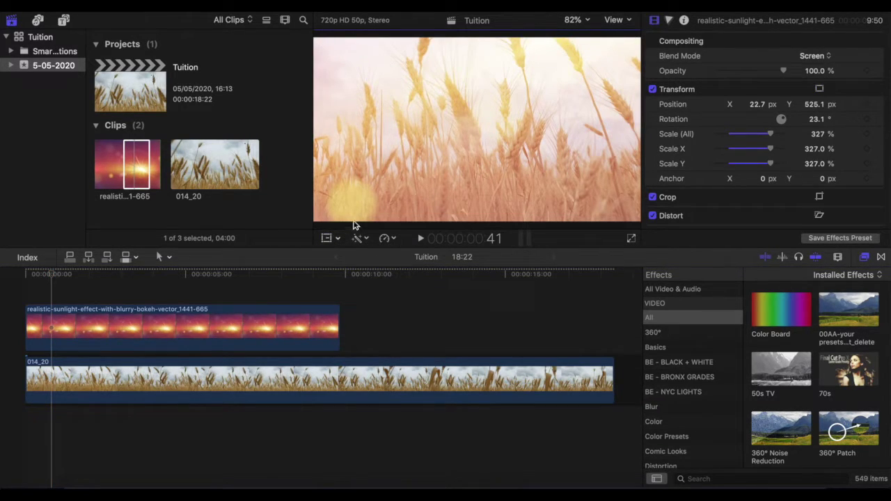
click(326, 239)
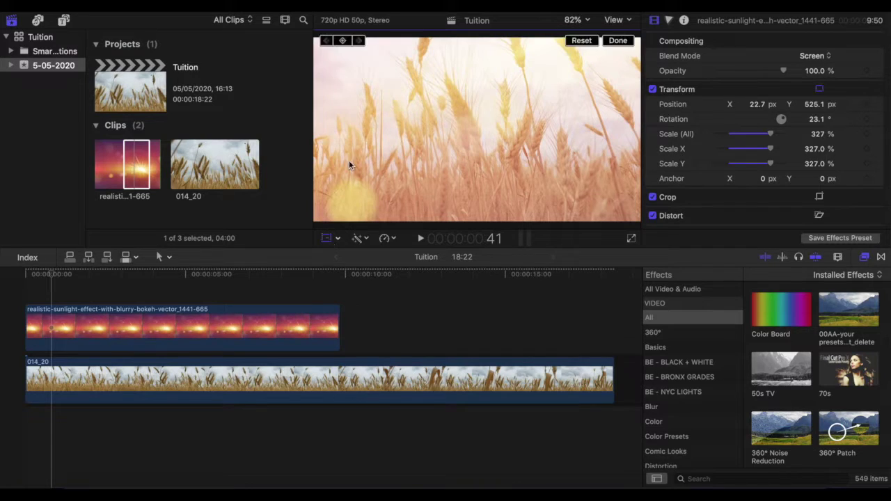
click(344, 42)
click(344, 42)
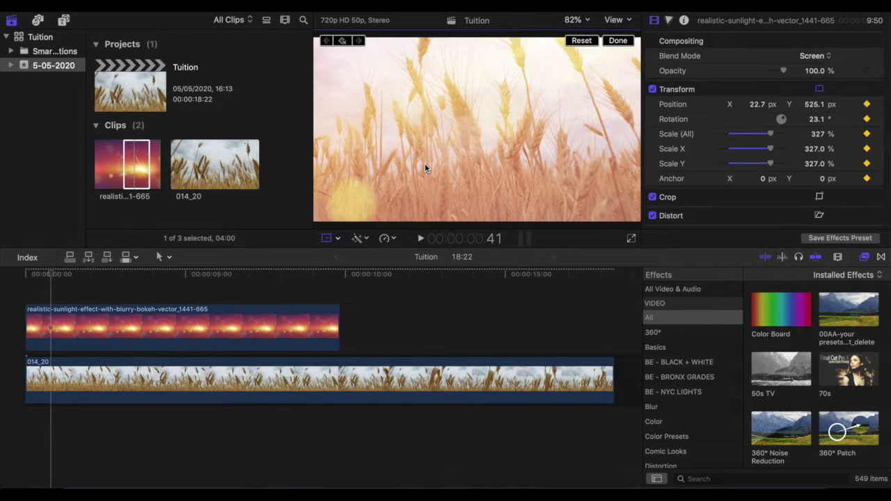
- Keyframe the overlay later in the clip and move it to X 97.5, Y 576.5 px
click(102, 333)
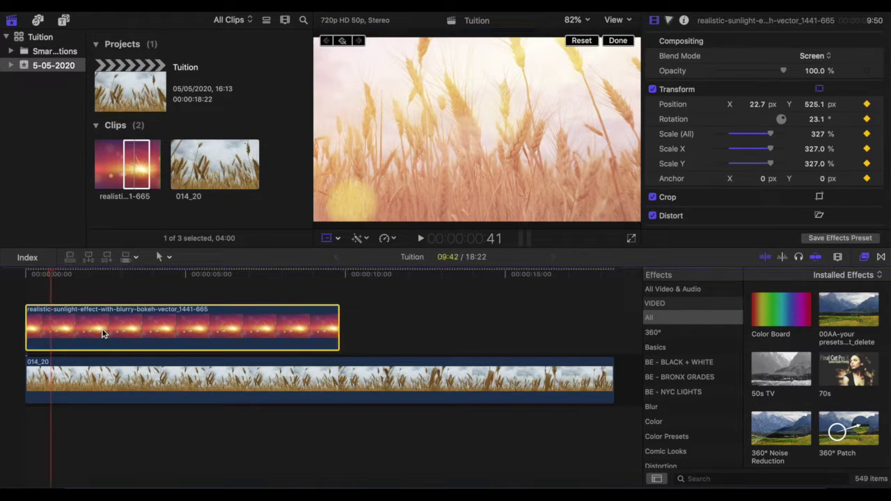
click(343, 42)
drag(368, 164, 388, 157)
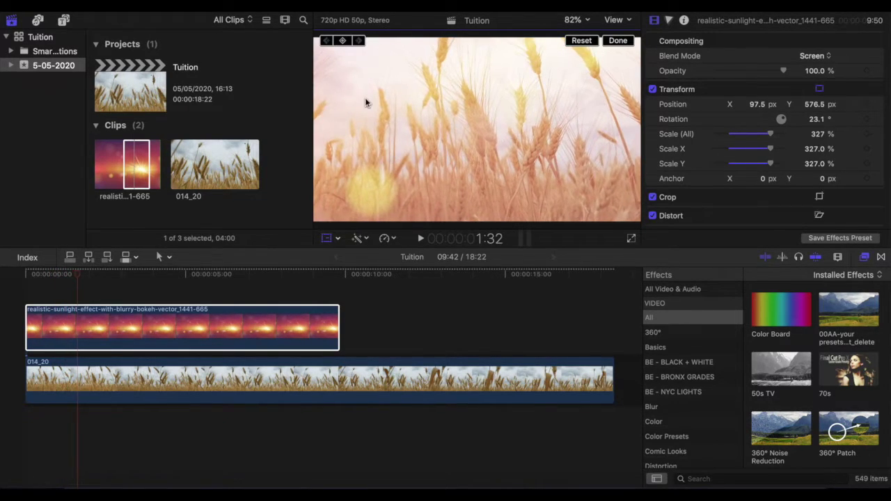
- Keyframe the sun glow further up and right at the current frame and at about 2:16
click(341, 40)
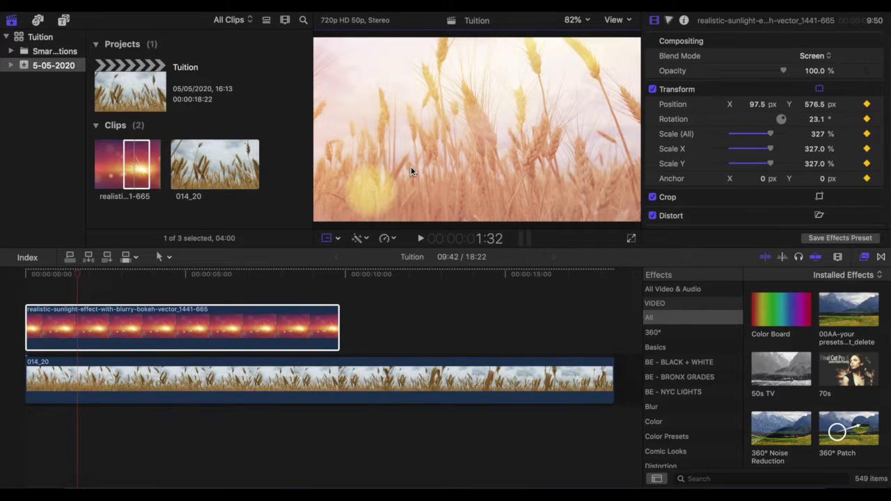
drag(411, 166, 437, 146)
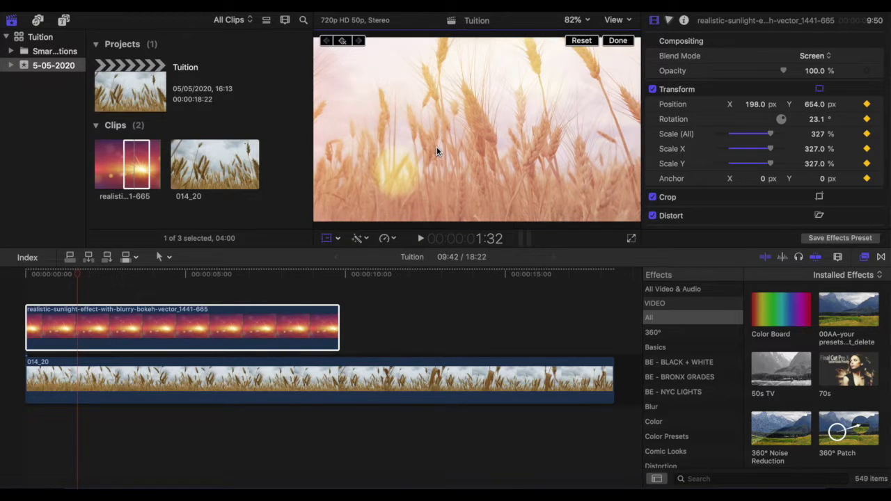
key(Right)
key(Right)
key(Right)
key(Right)
key(Right)
key(Right)
key(Right)
key(Right)
key(Right)
key(Right)
key(Right)
key(Right)
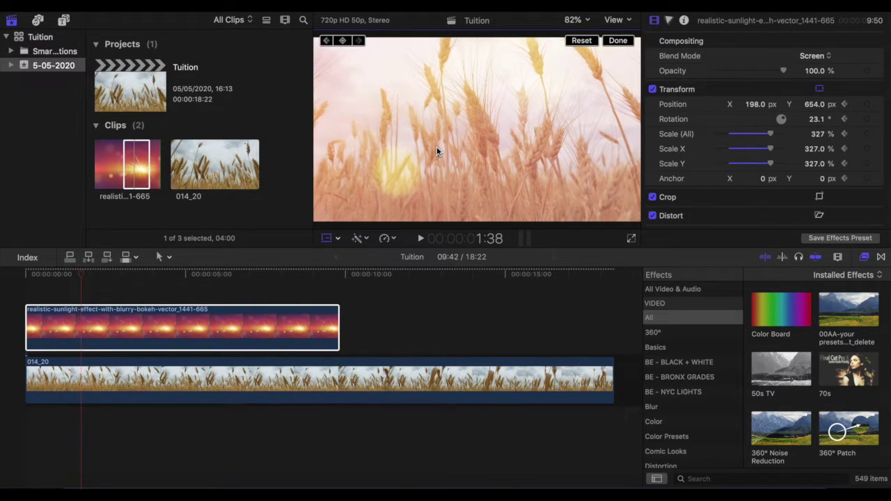
key(Right)
key(Right)
key(Right)
key(Right)
key(Right)
key(Right)
key(Right)
key(Right)
key(Right)
key(Right)
key(Right)
key(Right)
key(Right)
key(Right)
key(Right)
key(Right)
key(Right)
key(Right)
key(Right)
key(Right)
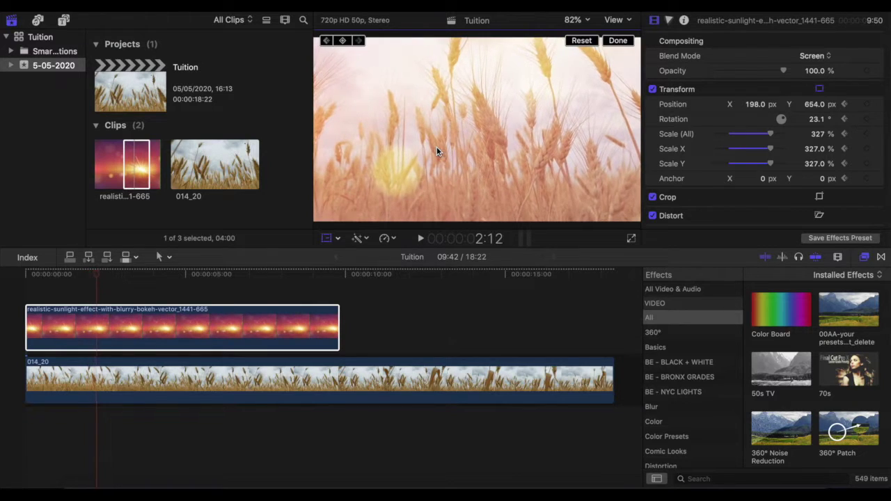
click(344, 41)
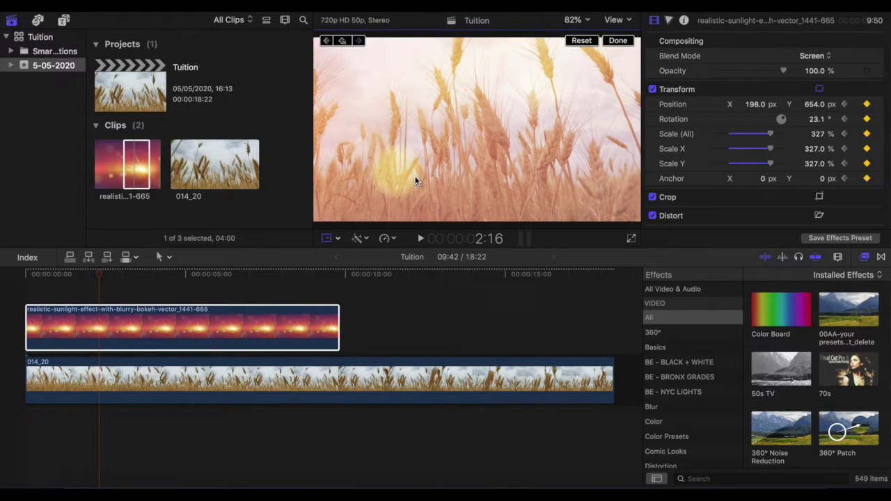
drag(415, 181, 436, 159)
- Add more up-and-right position keyframes for the glow at 3:02 and 3:45
key(Right)
key(Right)
key(Right)
key(Right)
key(Right)
key(Right)
key(Right)
key(Right)
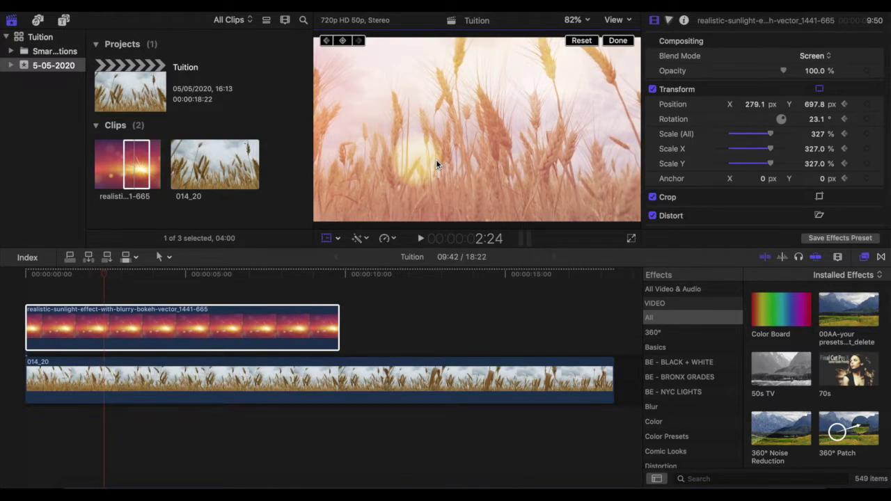
key(Right)
key(Right)
key(Right)
key(Right)
key(Right)
key(Right)
key(Right)
key(Right)
key(Right)
key(Right)
key(Right)
key(Right)
key(Right)
key(Right)
key(Right)
key(Right)
key(Right)
key(Right)
key(Right)
key(Right)
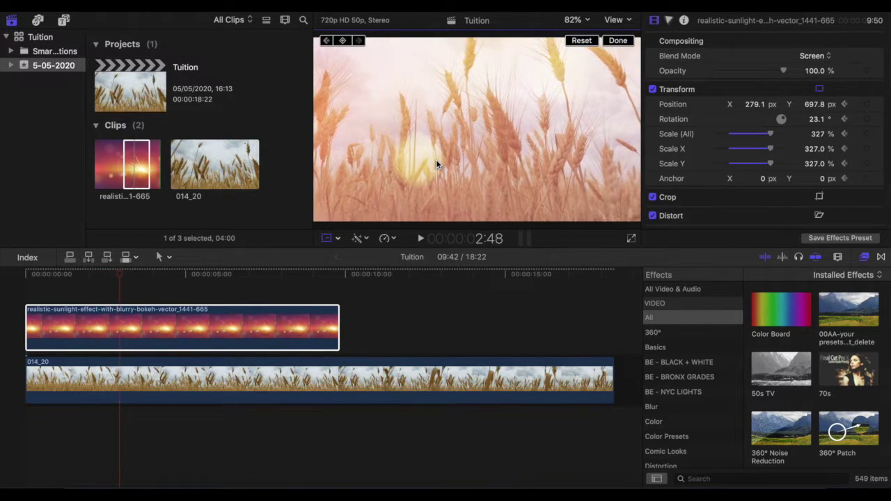
key(Right)
key(Right)
key(Right)
key(Right)
click(342, 41)
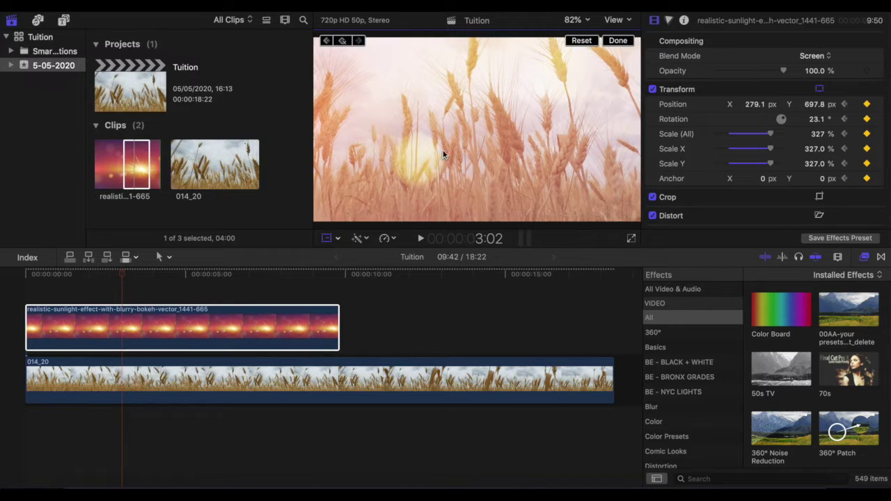
drag(443, 146, 462, 135)
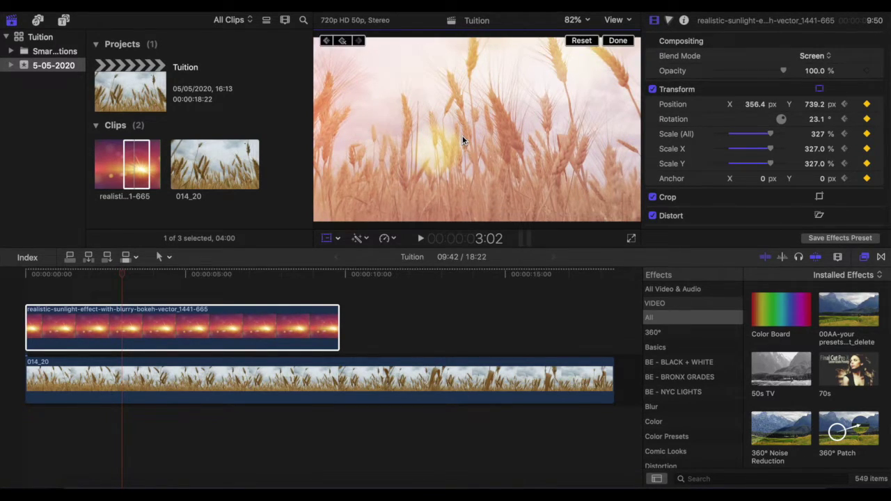
key(Right)
key(Right)
key(Right)
key(Right)
key(Right)
key(Right)
key(Right)
key(Right)
key(Right)
key(Right)
key(Right)
key(Right)
key(Right)
key(Right)
key(Right)
key(Right)
key(Right)
key(Right)
key(Right)
key(Right)
key(Right)
key(Right)
key(Right)
key(Right)
key(Right)
key(Right)
key(Right)
key(Right)
key(Right)
key(Right)
key(Right)
key(Right)
key(Right)
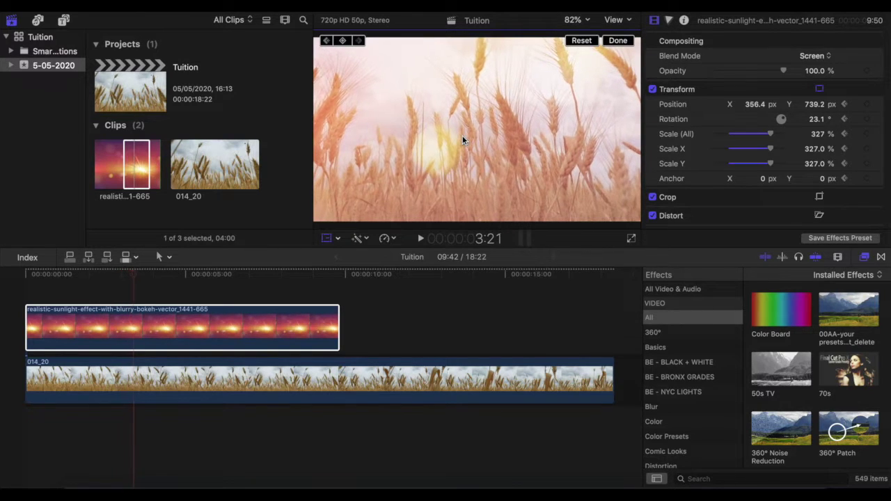
key(Right)
key(Right)
key(Right)
key(Right)
key(Right)
key(Right)
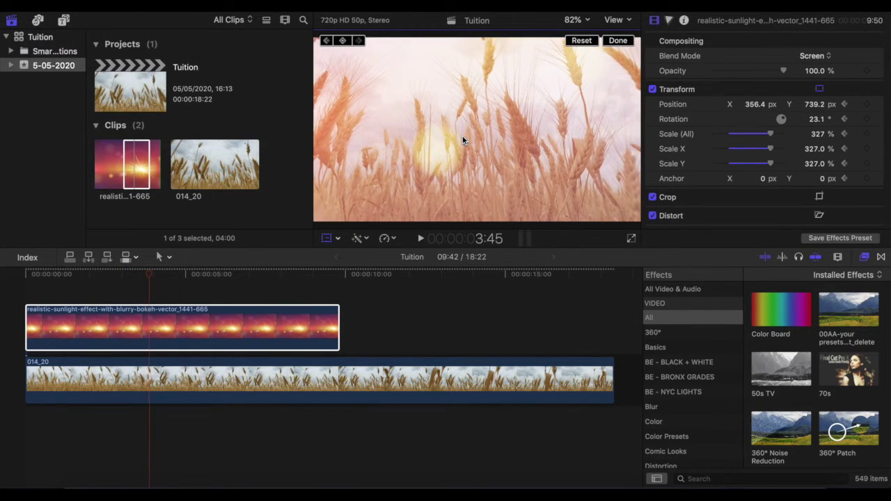
click(342, 40)
drag(448, 144, 472, 136)
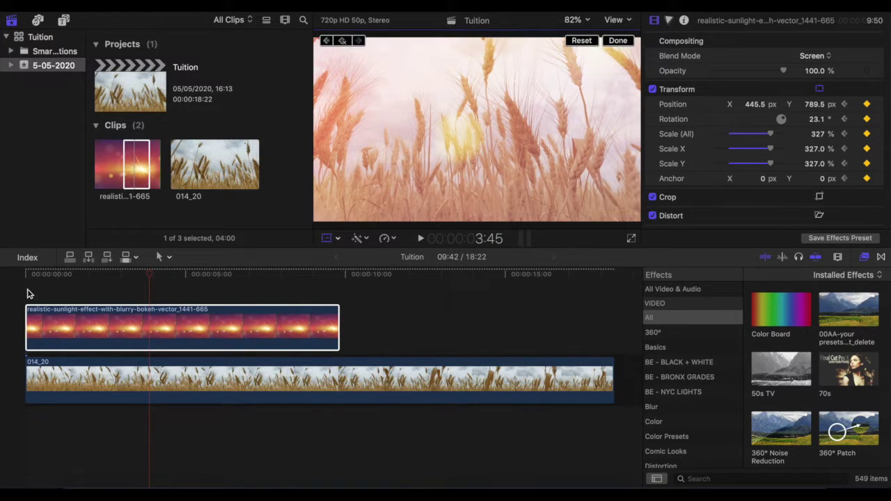
- Play back the animated sun drift from the project start
click(26, 293)
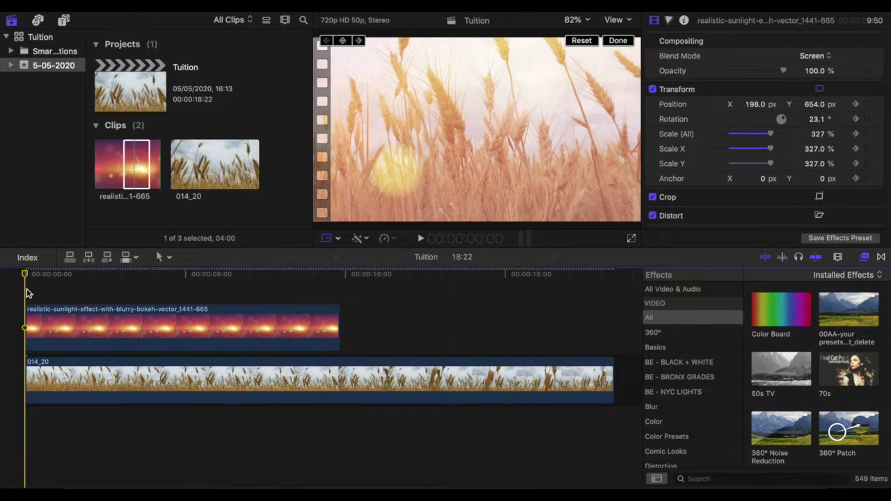
key(space)
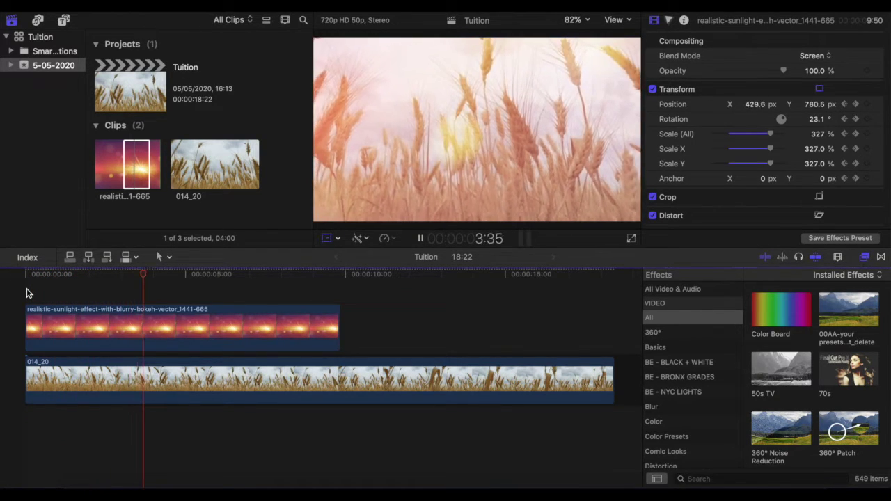
key(space)
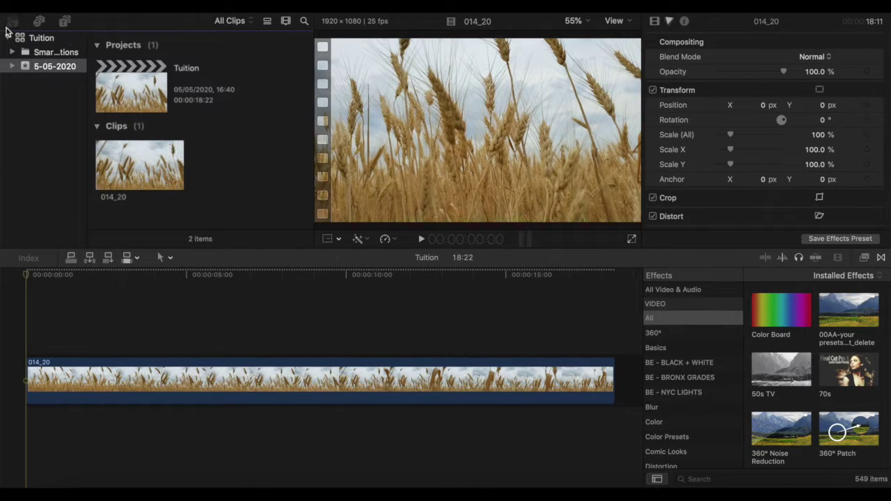
- Show the Titles and Generators browser with its Installed Generators list
click(66, 23)
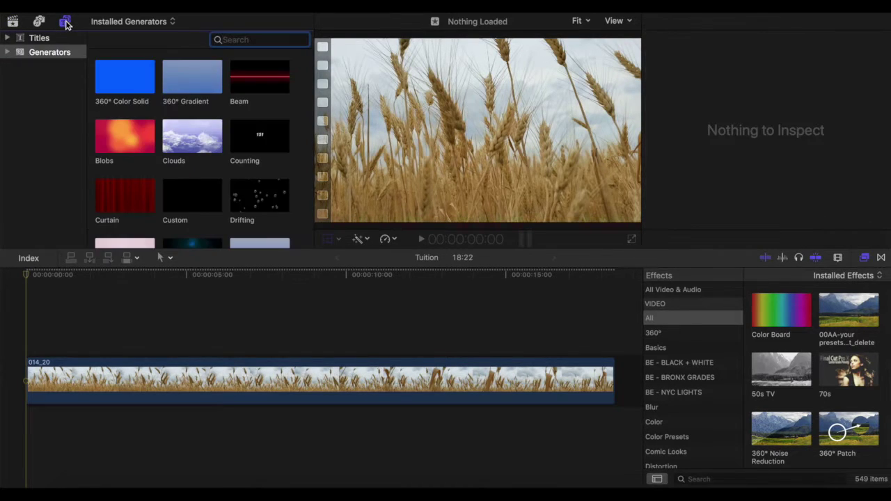
- Connect the Nova generator from Backgrounds above the wheat field clip
click(8, 52)
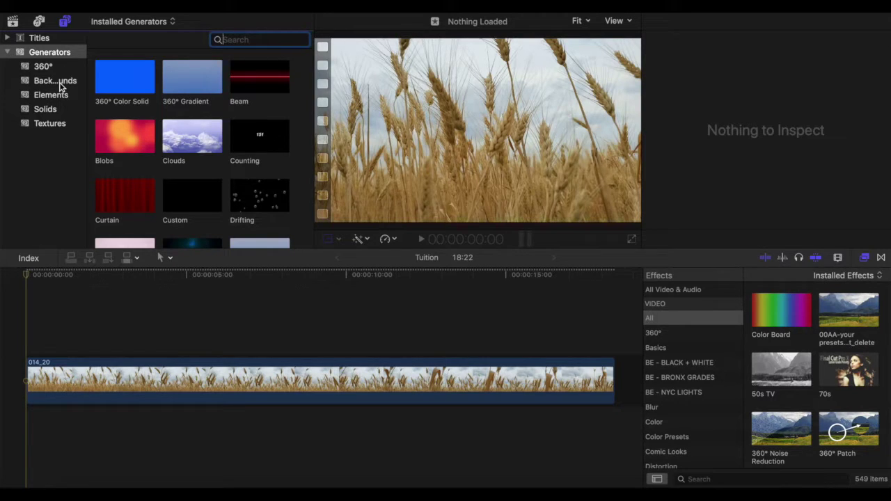
click(61, 83)
click(195, 201)
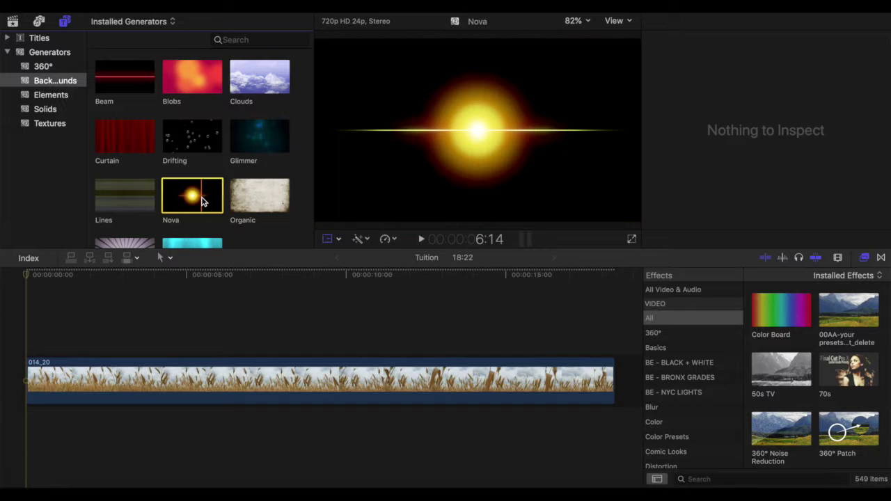
drag(196, 202, 28, 336)
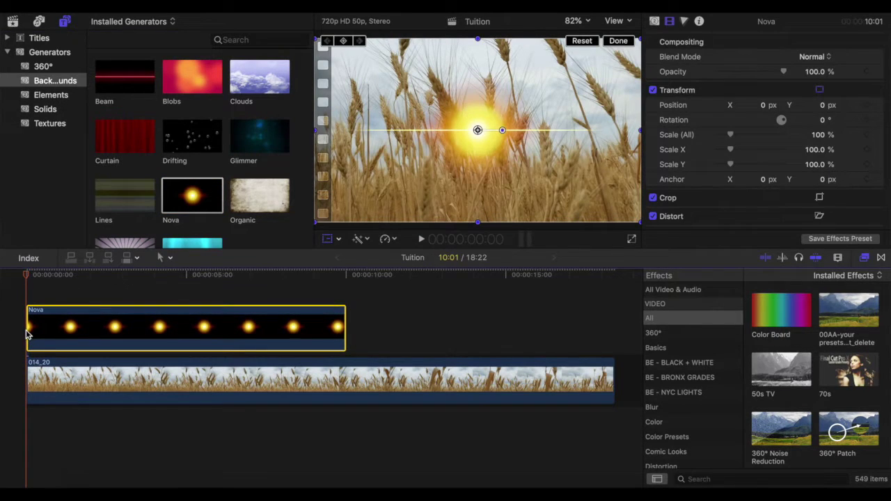
- Preview Nova over the wheat footage, then select the Nova clip
key(space)
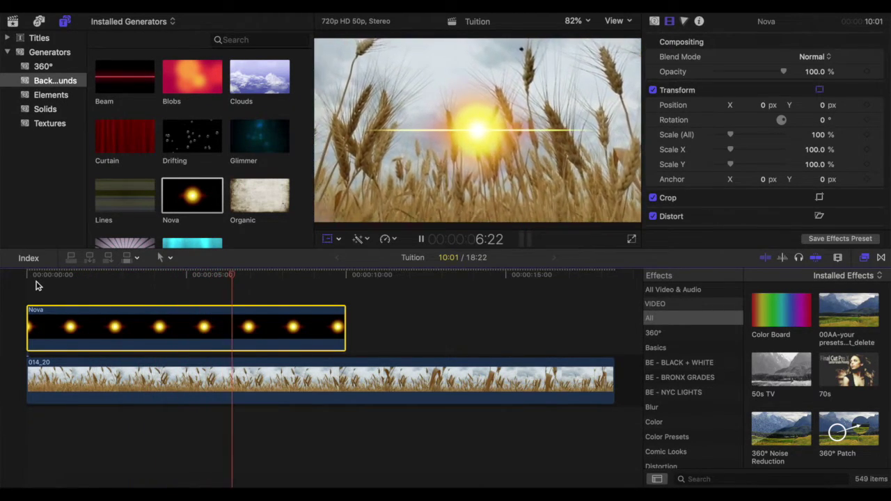
key(shift+t)
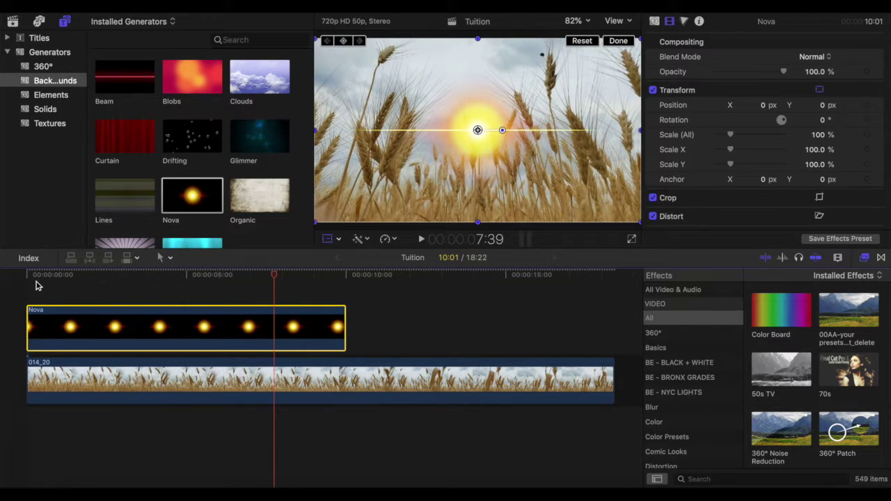
click(52, 290)
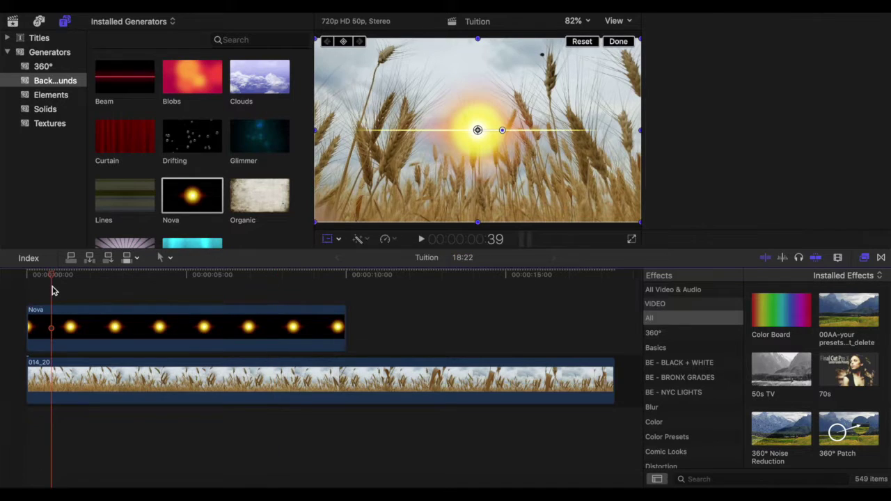
click(96, 334)
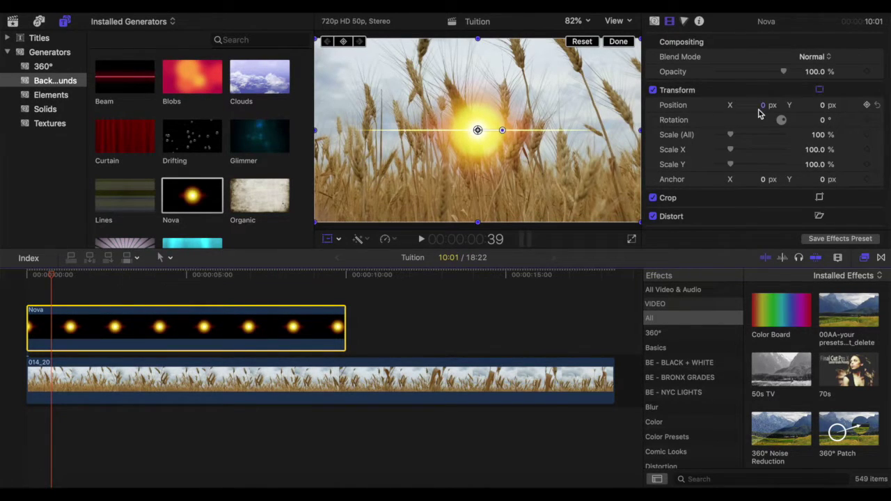
- Set Nova's Scale (All) to 400% and its blend mode to Screen
drag(732, 138, 825, 134)
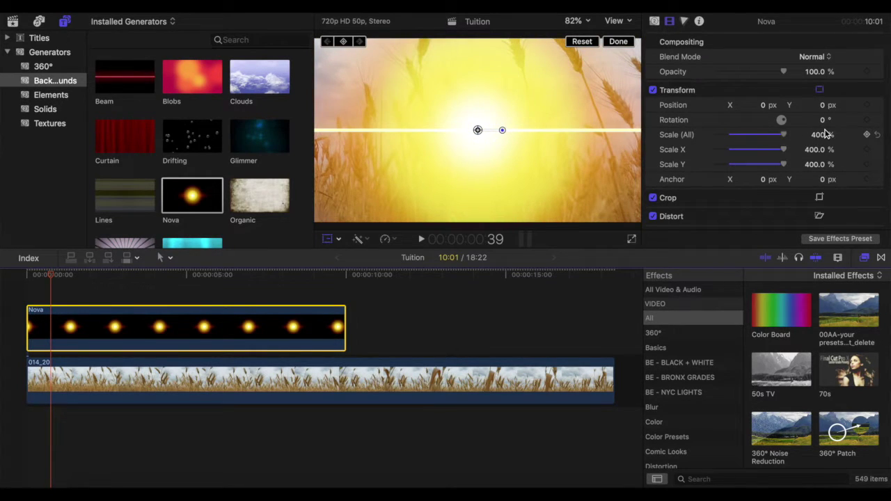
click(829, 58)
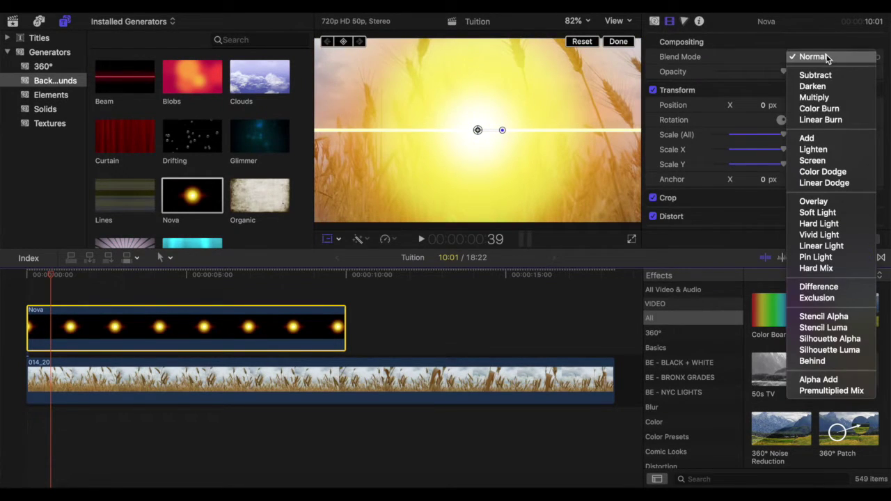
click(812, 161)
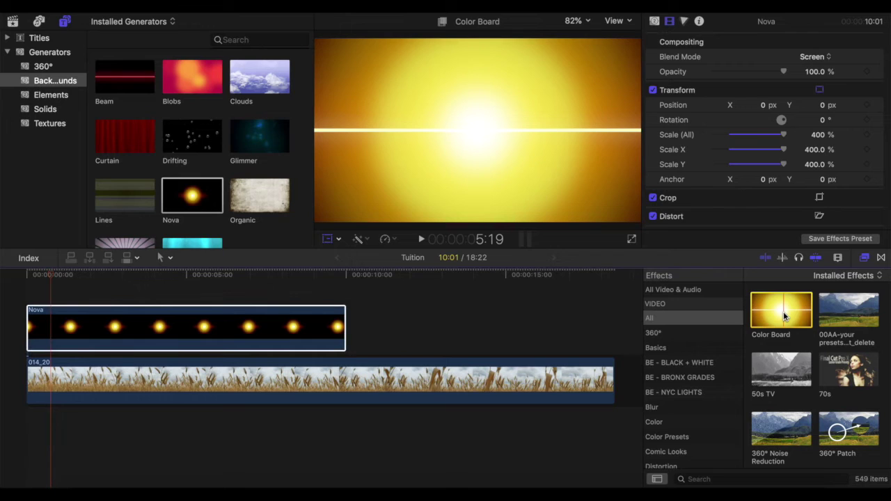
- Add a Color Board to Nova and push the Global colour puck toward pink-red
drag(784, 316, 318, 332)
key(alt+super+b)
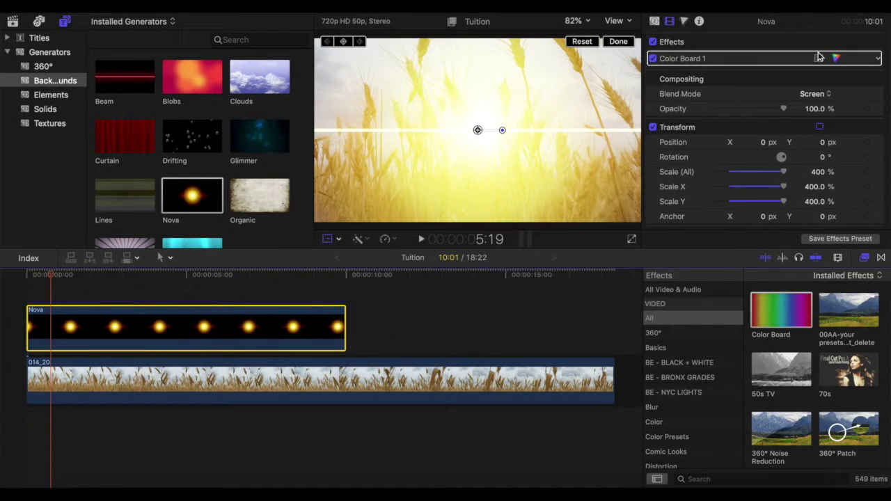
click(837, 60)
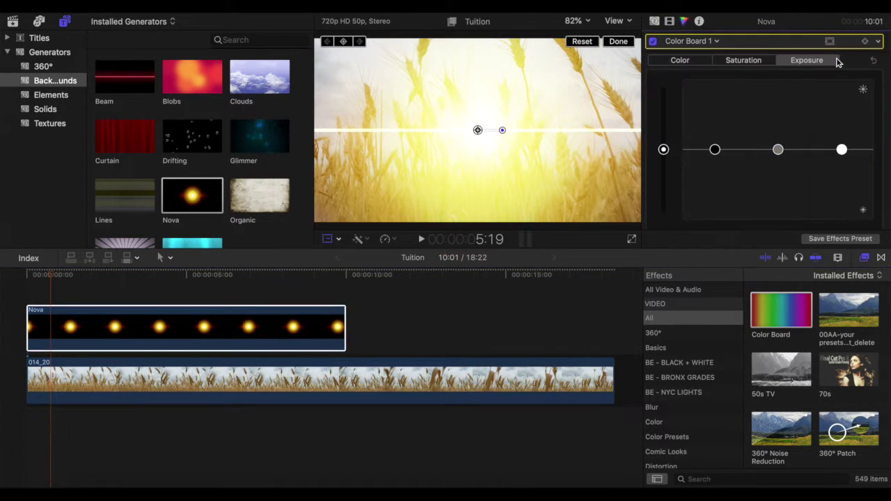
click(692, 61)
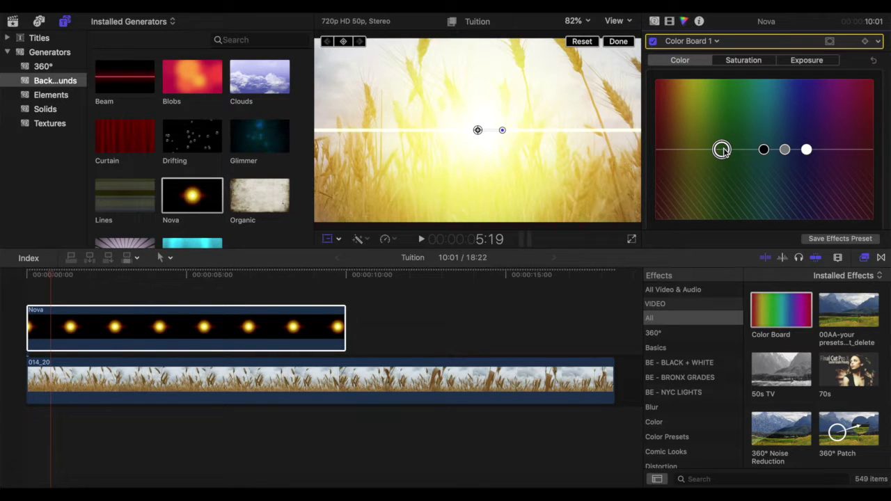
drag(722, 151, 659, 88)
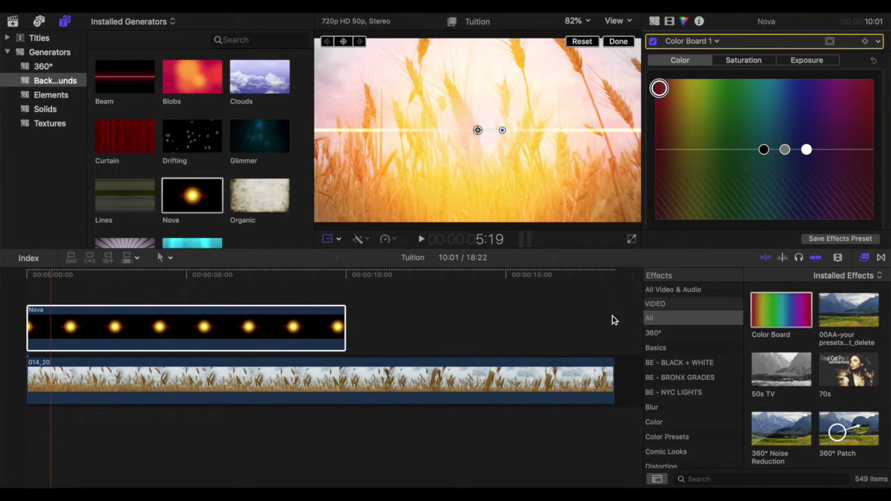
- Play the timeline from the start to preview the pink-tinted glow
click(669, 22)
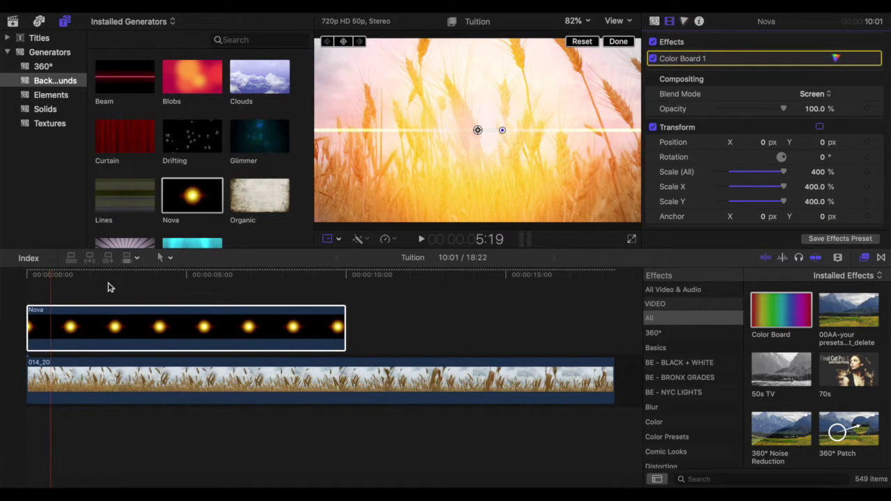
click(9, 291)
key(space)
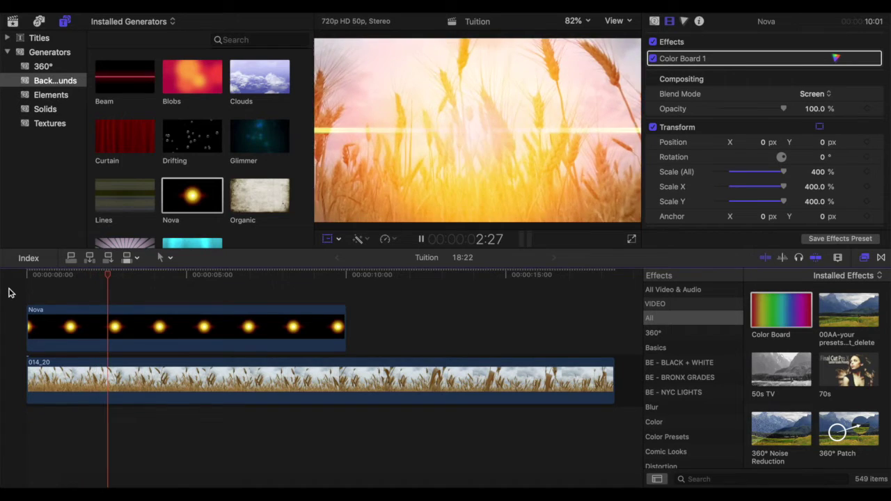
- Pause playback and turn on the viewer's Transform on-screen controls
key(space)
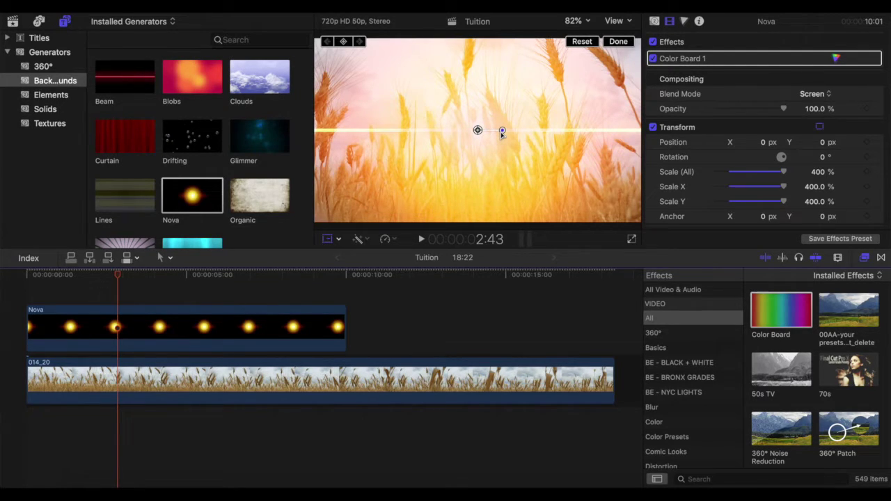
click(330, 241)
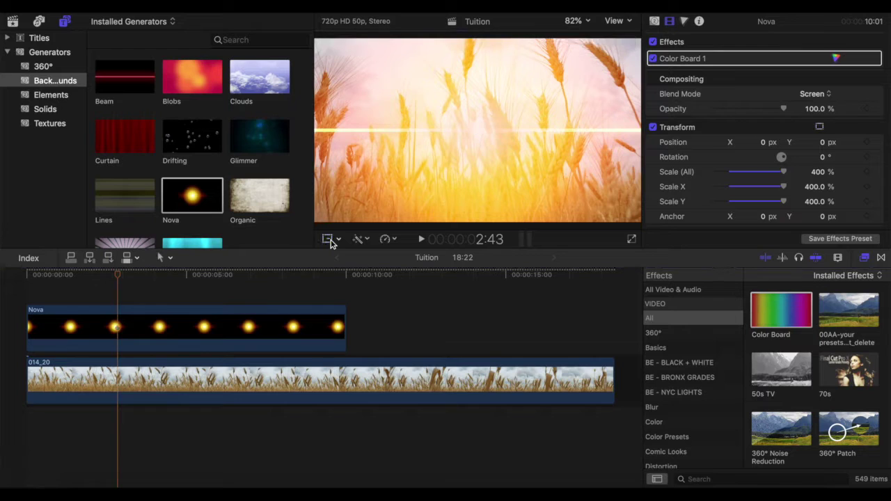
click(333, 242)
click(342, 241)
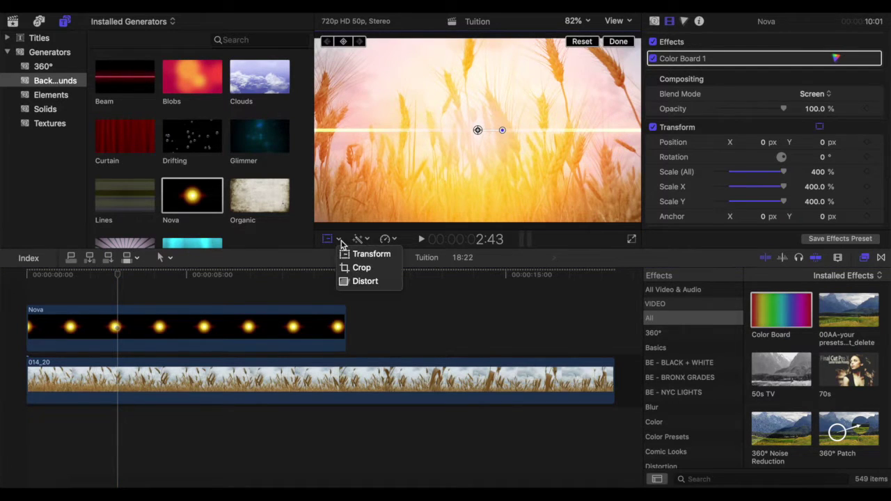
click(341, 241)
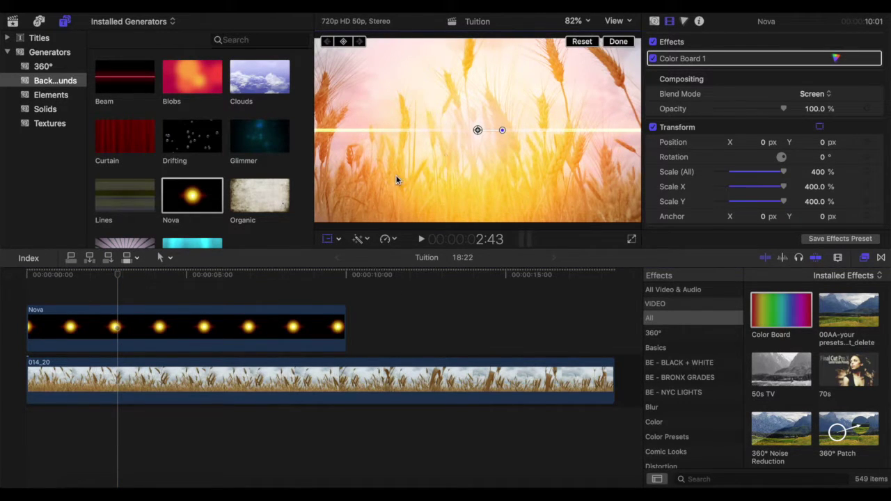
- Drag the Nova sun to the upper-right corner (X 477.1, Y 362.9 px) and replay from the start
drag(398, 179, 518, 83)
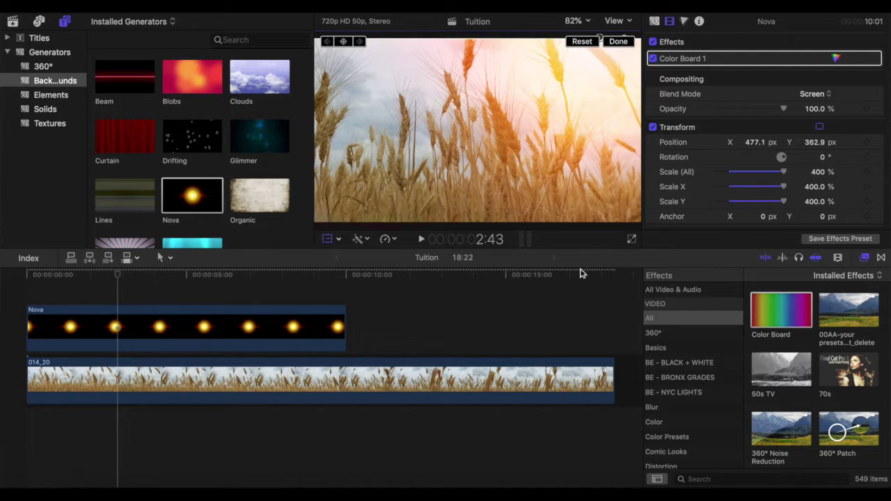
click(24, 285)
key(space)
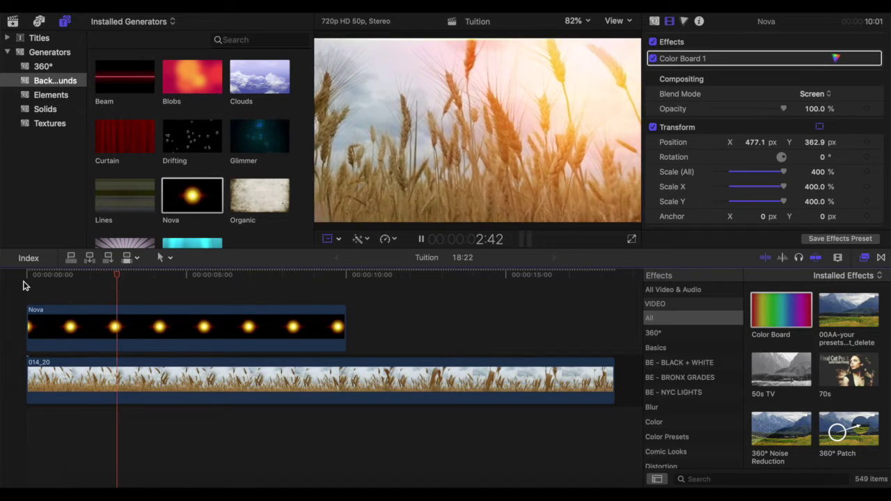
- Stop playback near one second, select the Nova clip and show its Transform controls
click(60, 288)
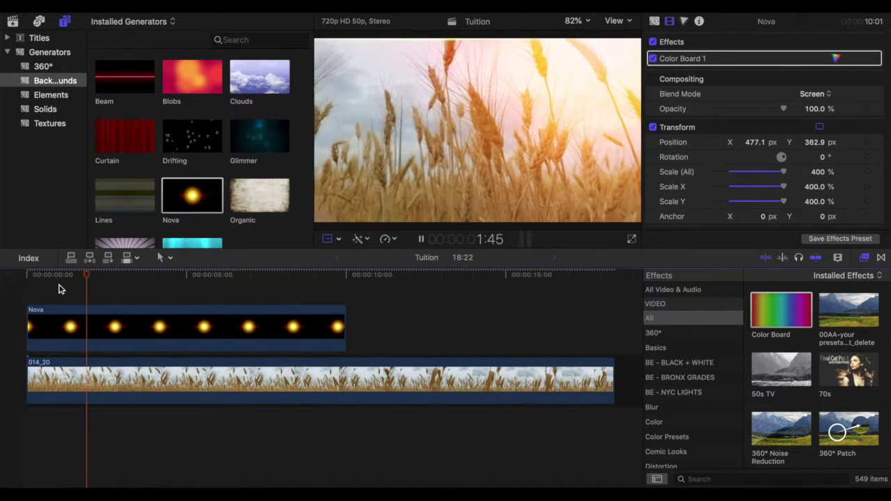
key(space)
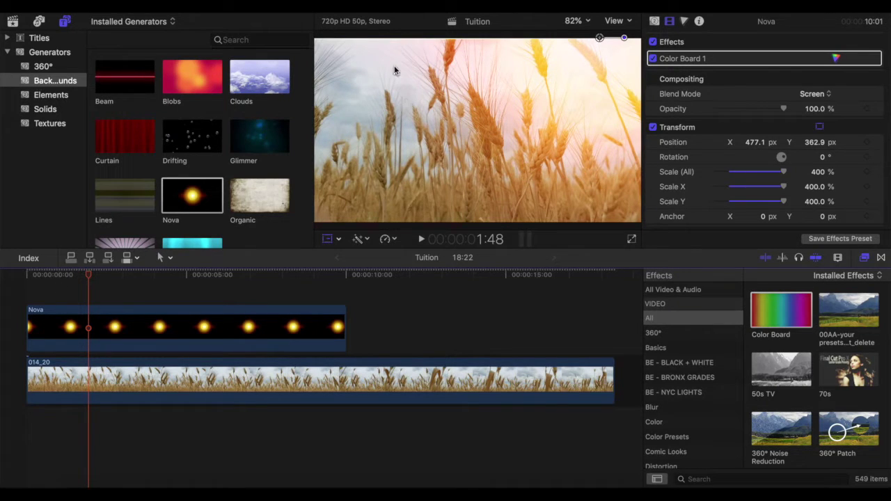
click(327, 244)
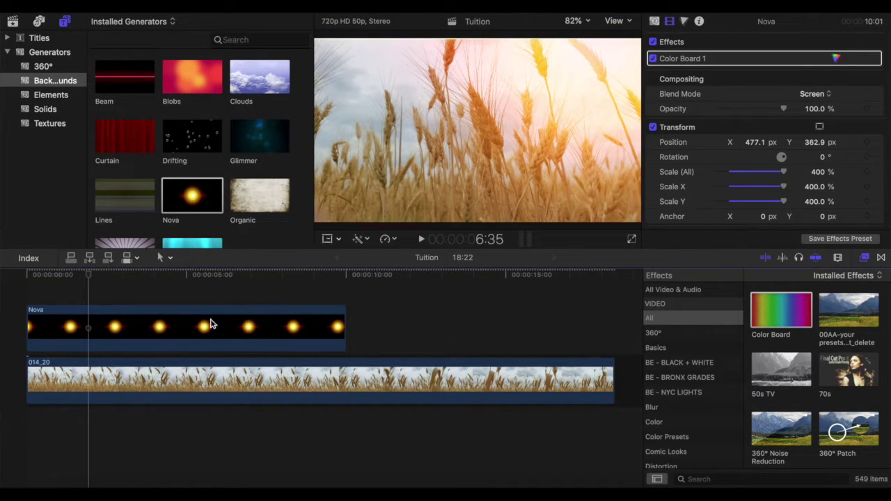
click(207, 324)
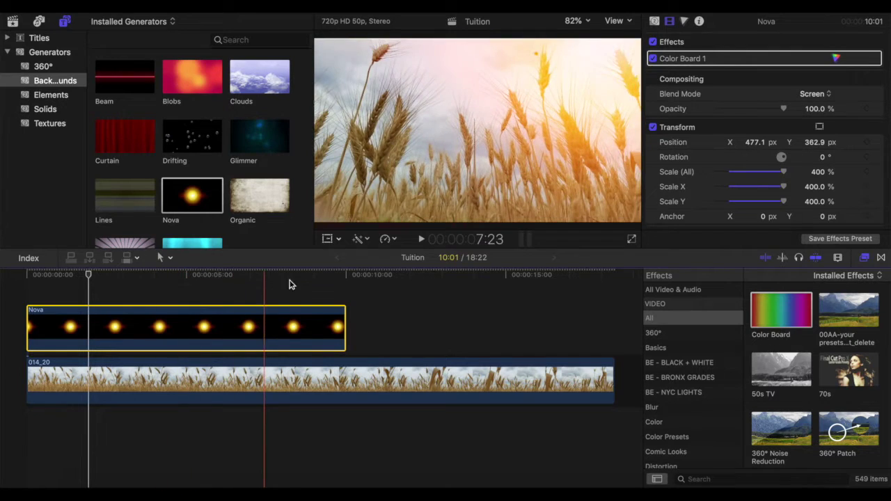
click(328, 240)
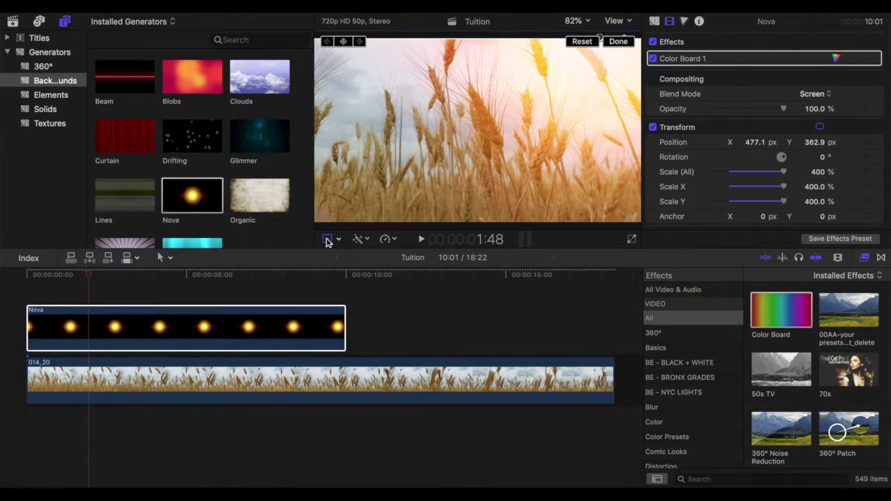
- Add position keyframes at 1:48 and 2:30, moving the sun further right at each
click(347, 44)
drag(444, 146, 486, 143)
key(Right)
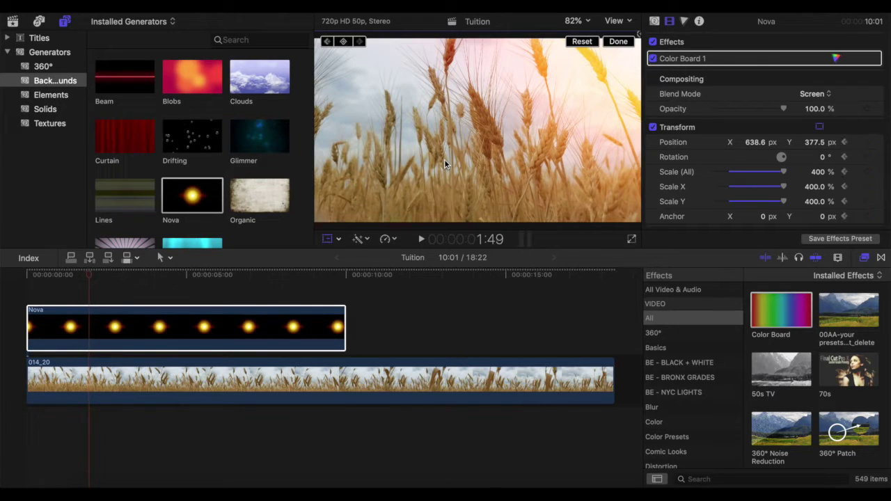
key(Right)
key(Right)
key(Right)
key(Right)
key(Right)
key(Right)
key(Right)
key(Right)
key(Right)
key(Right)
key(Right)
key(Right)
key(Right)
key(Right)
key(Right)
key(Right)
key(Right)
key(Right)
key(Right)
key(Right)
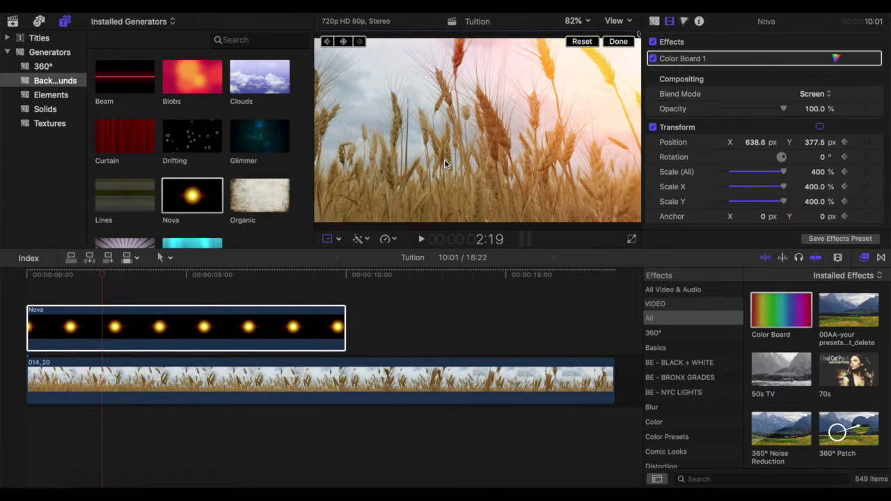
key(Right)
key(Right)
key(Right)
key(Right)
key(Right)
key(Right)
key(Right)
key(Right)
key(Right)
key(Right)
key(Right)
click(344, 42)
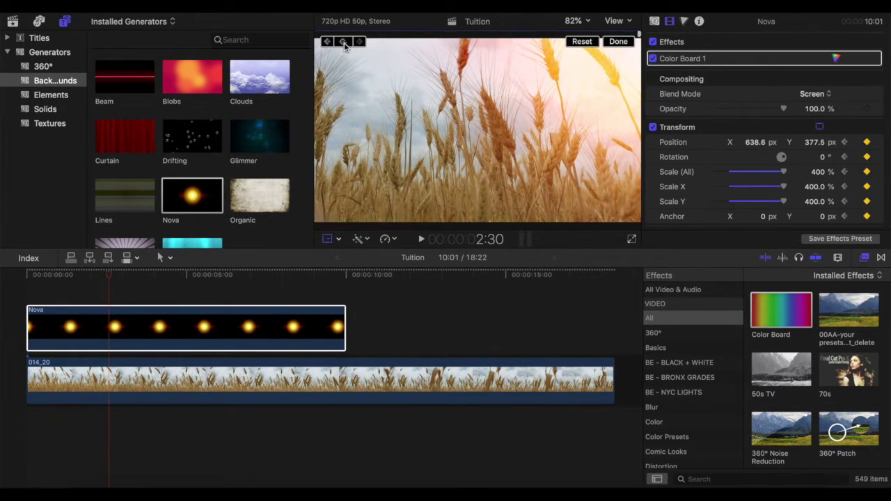
drag(460, 113, 518, 113)
- Add a keyframe at about 3:11 pushing the sun right to X 1057.8, Y 418.0 px
key(Right)
key(Right)
key(Right)
key(Right)
key(Right)
key(Right)
key(Right)
key(Right)
key(Right)
key(Right)
key(Right)
key(Right)
key(Right)
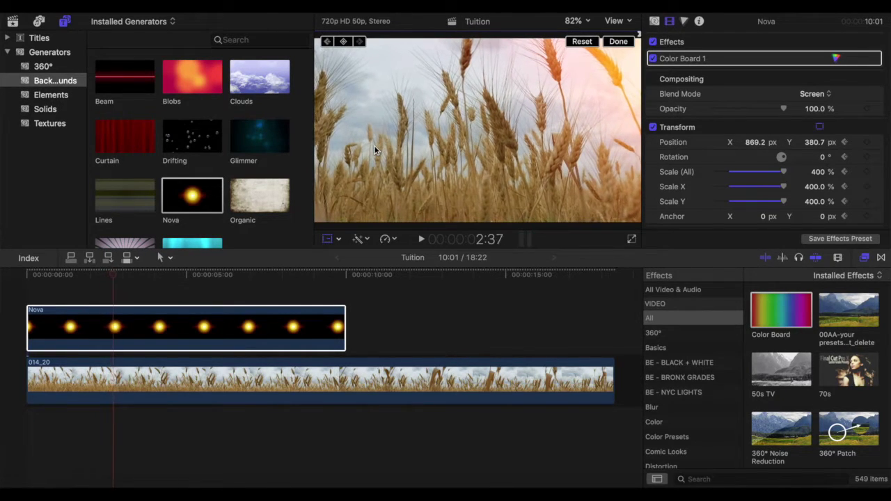
key(Right)
key(Right)
key(Right)
key(Right)
key(Right)
key(Right)
key(Right)
key(Right)
key(Right)
key(Right)
key(Right)
key(Right)
key(Right)
key(Right)
key(Right)
key(Right)
key(Right)
key(Right)
key(Right)
key(Right)
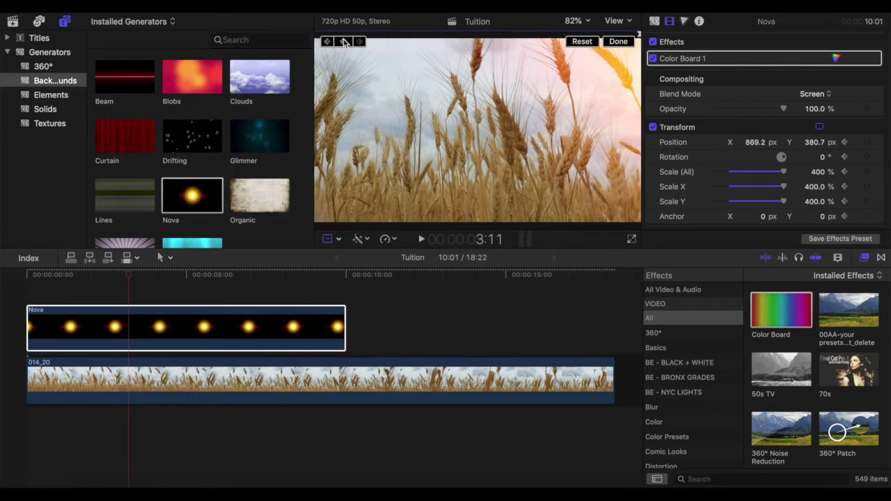
click(344, 42)
drag(440, 146, 488, 136)
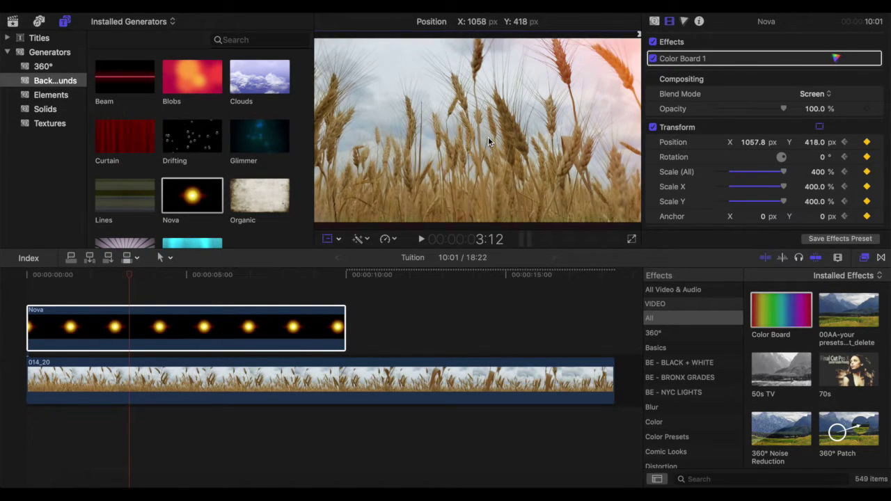
- Deselect the Nova clip and play back twice from around one second to preview the drift
click(76, 290)
click(62, 291)
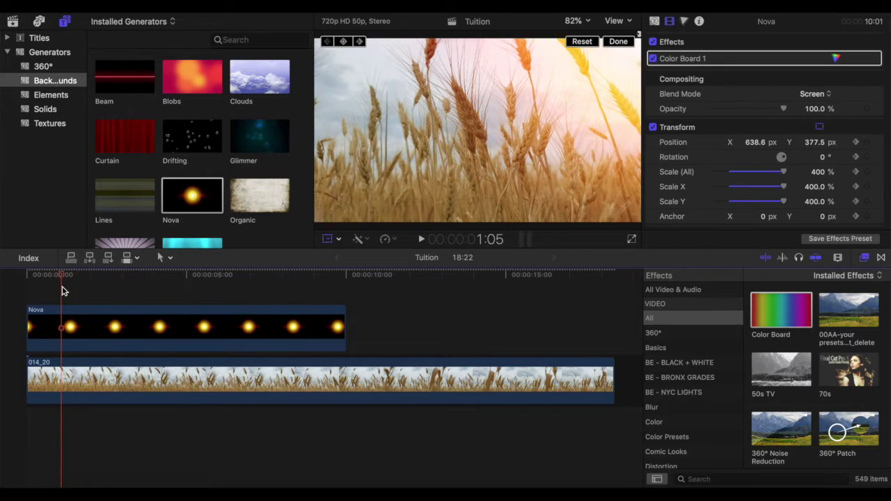
key(space)
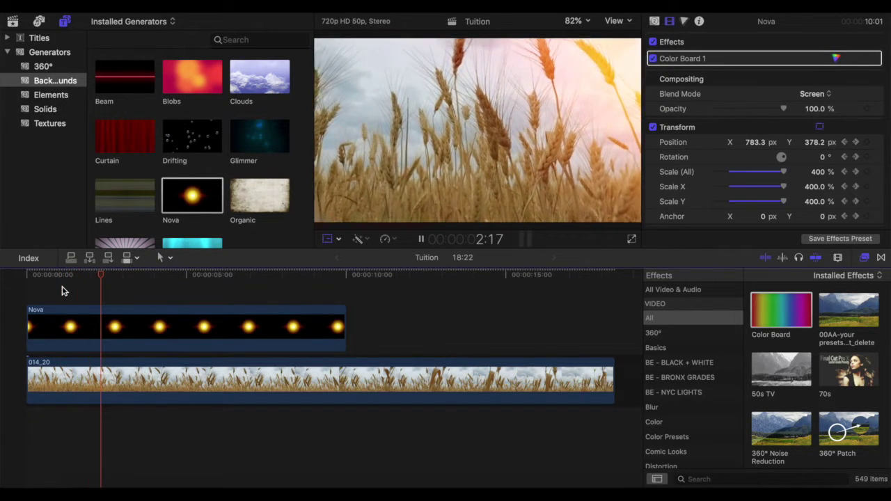
key(space)
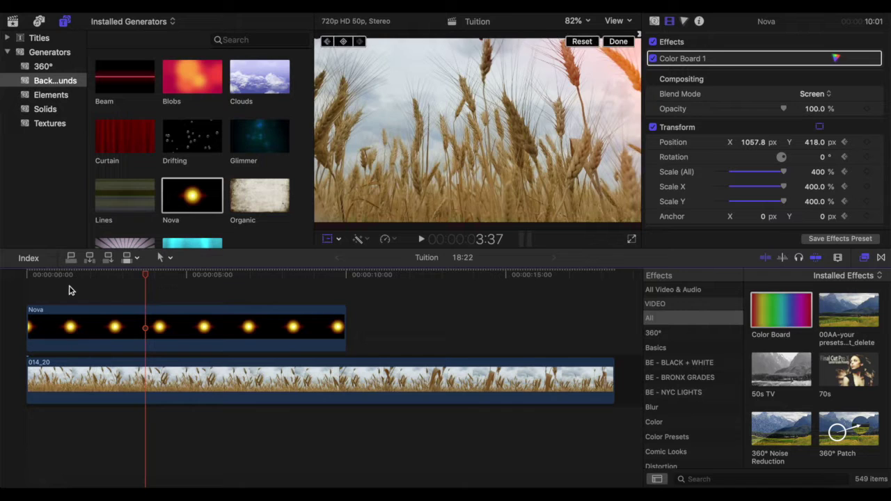
click(71, 290)
key(space)
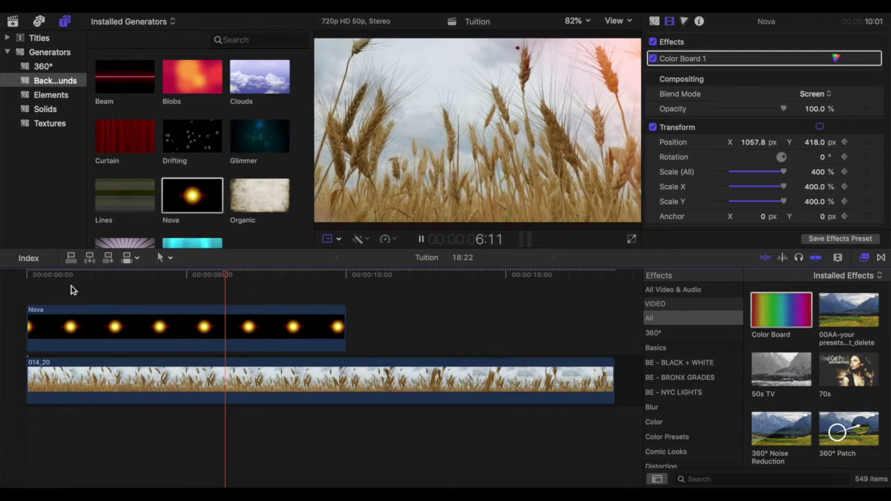
key(space)
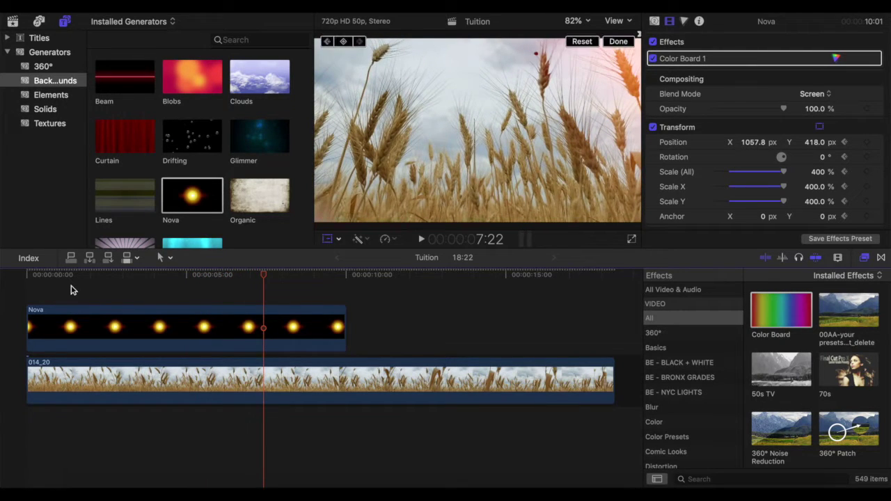